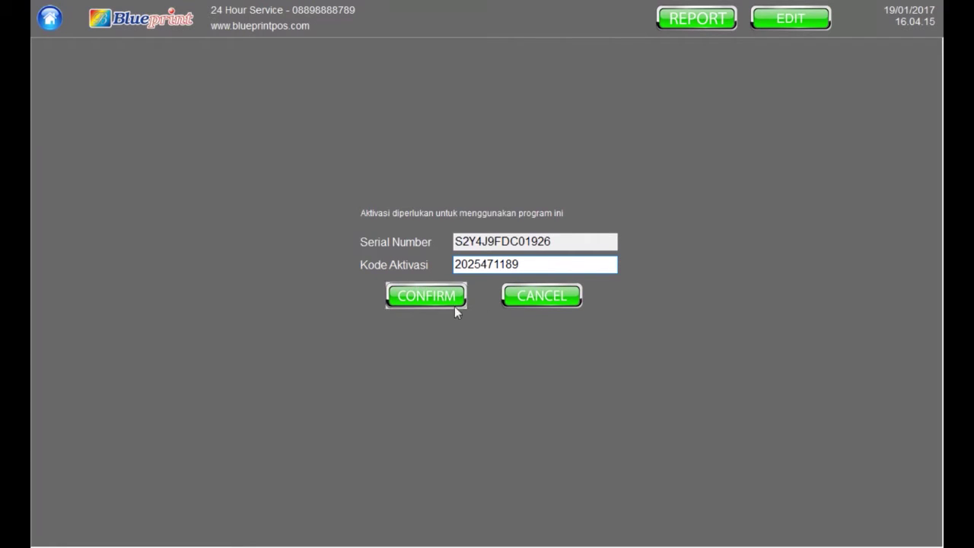
# Confirm the activation code and dismiss the 'Proses aktivasi berhasil' notice
pyautogui.click(423, 297)
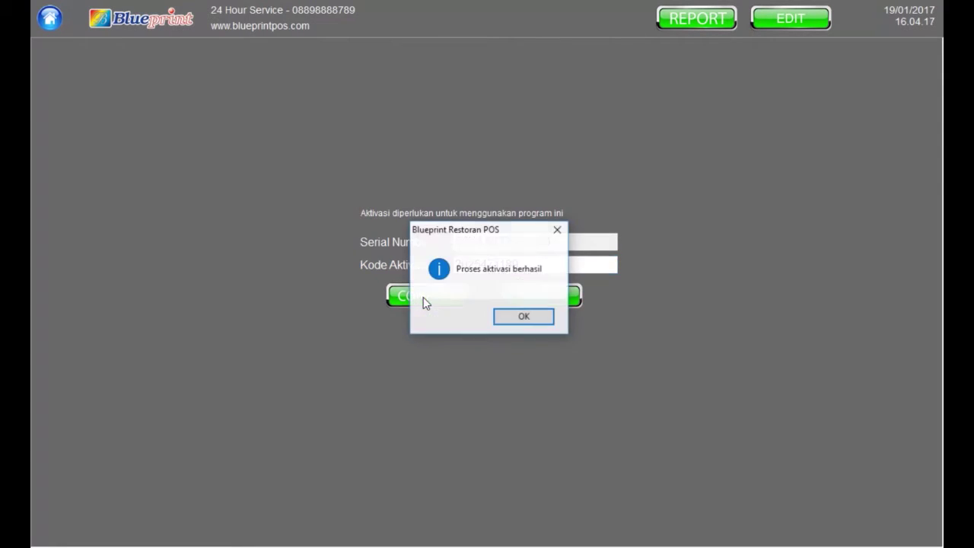
pyautogui.click(523, 320)
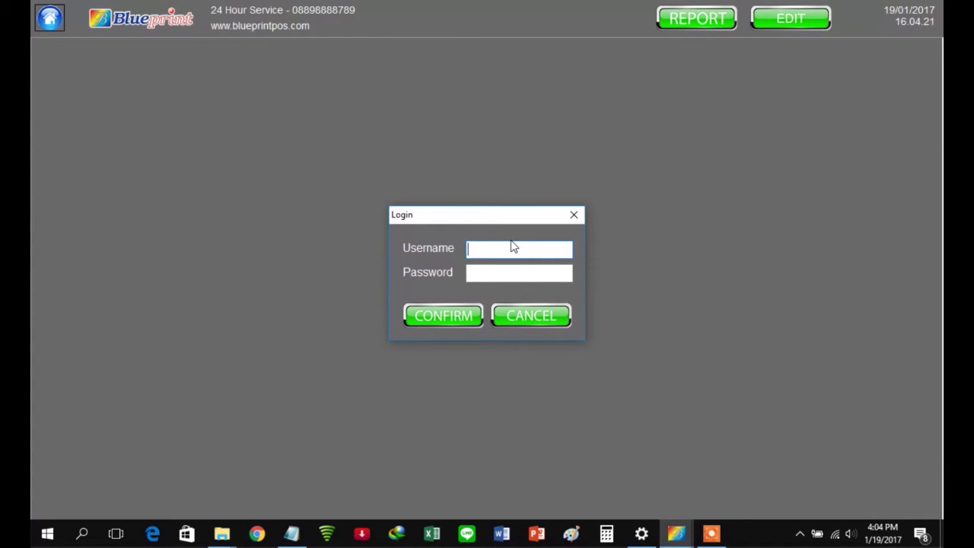
# Log in with the admin username and its password
pyautogui.press('Tab')
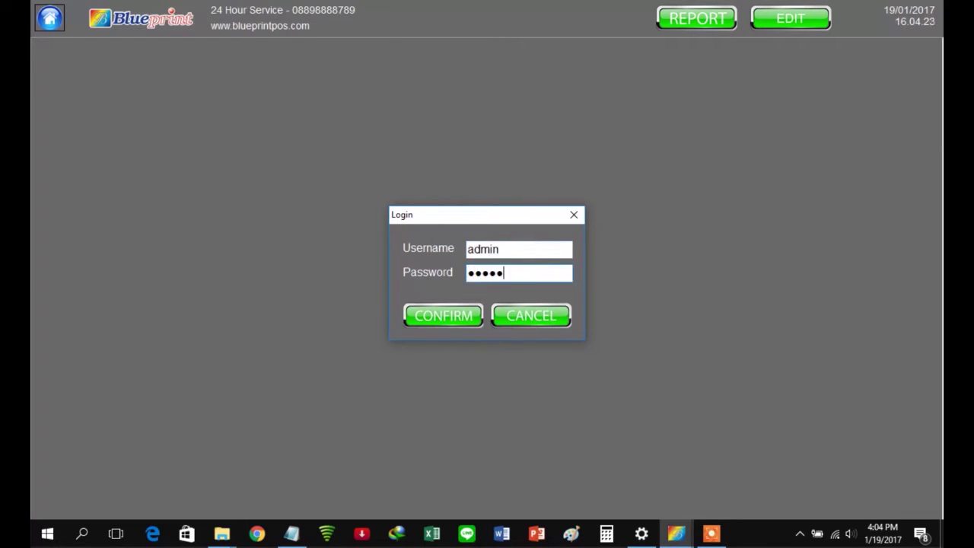
pyautogui.press('Return')
# Register a new Administrator account with a username and password, and acknowledge the success
pyautogui.write('febryanto')
pyautogui.press('Tab')
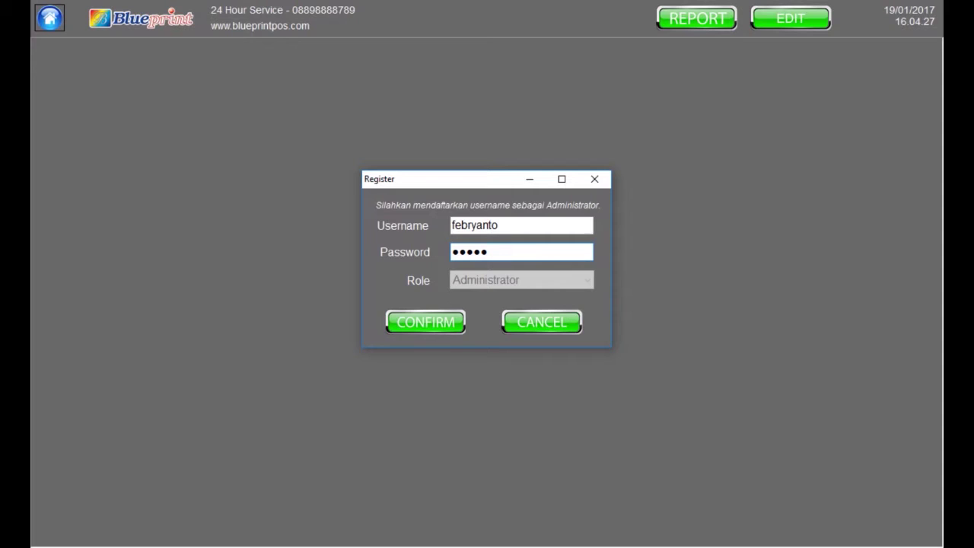
pyautogui.press('Return')
pyautogui.click(566, 324)
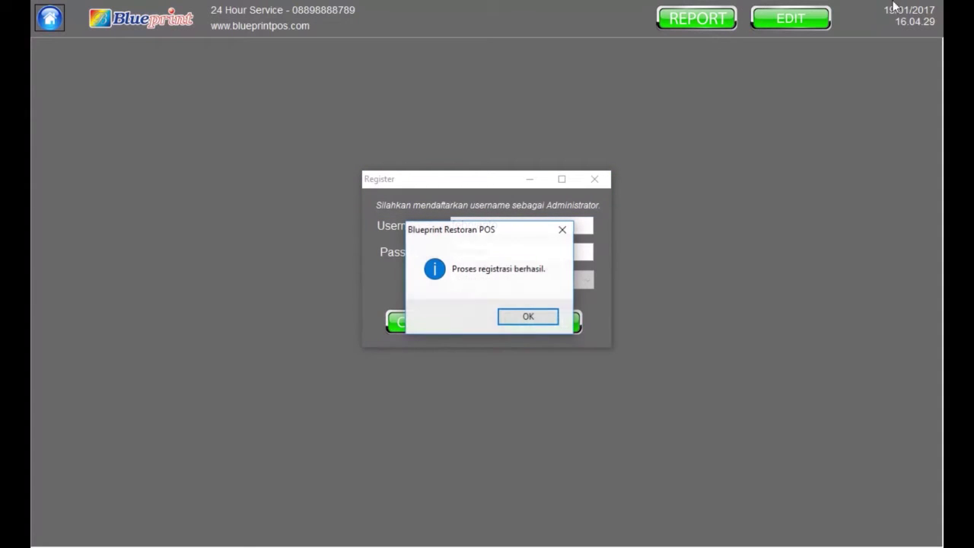
pyautogui.click(537, 319)
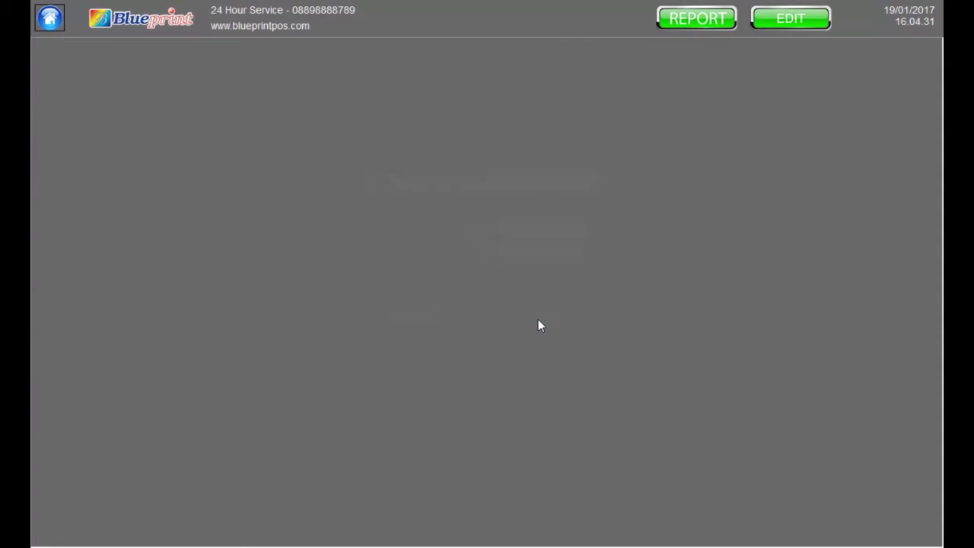
# Set both Printer Kasir and Printer Dapur to BP TMU-A300(Dapur)
pyautogui.click(578, 188)
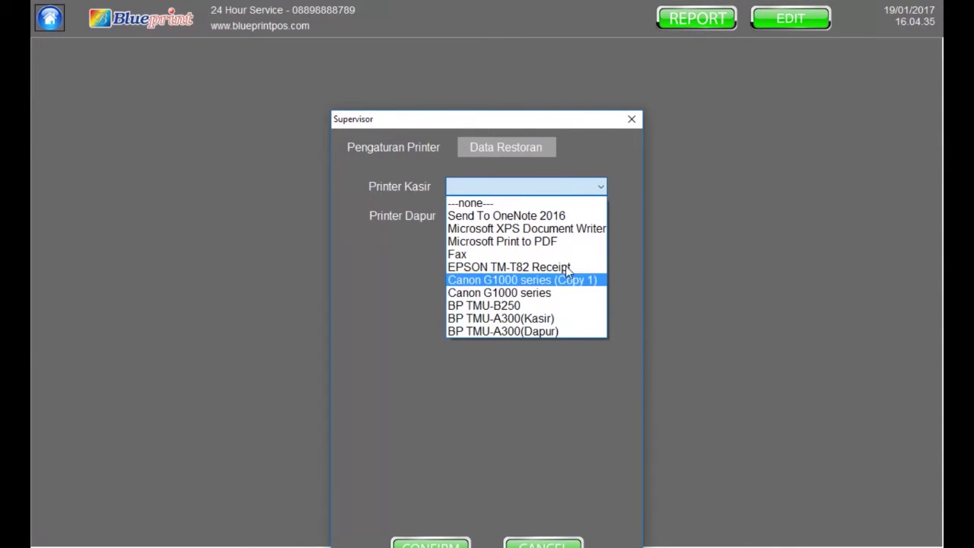
pyautogui.click(536, 332)
pyautogui.click(471, 218)
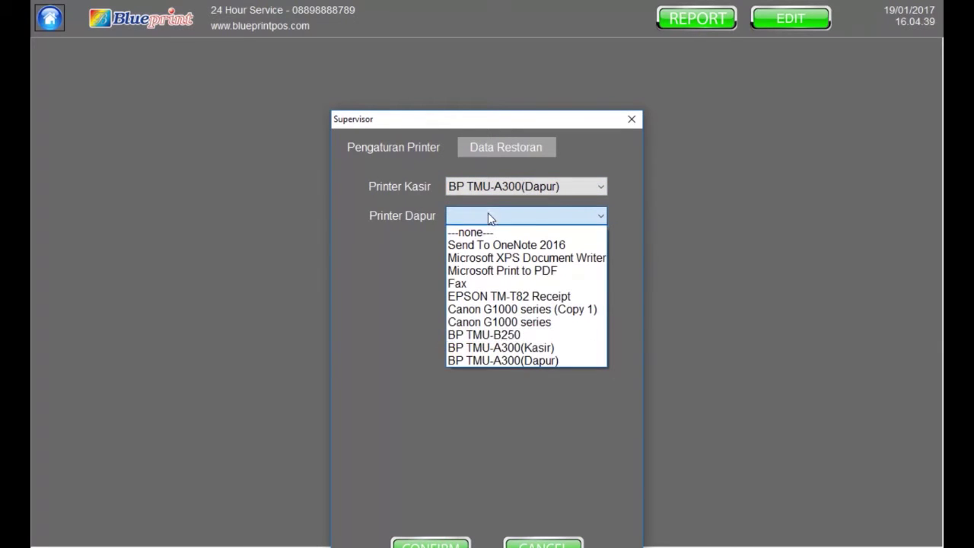
pyautogui.click(527, 360)
# Load the Logo Kecil BP image as the restaurant logo in Data Restoran
pyautogui.click(504, 139)
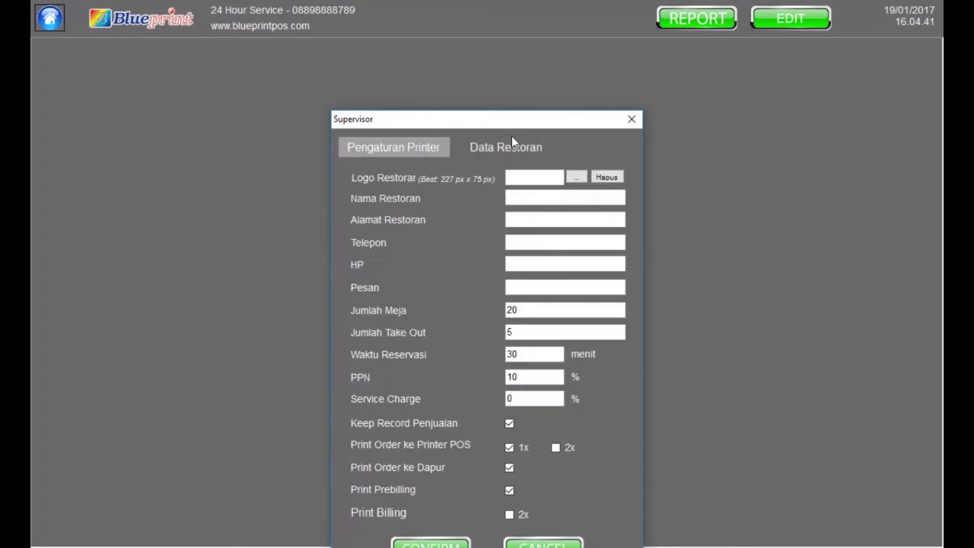
pyautogui.click(575, 177)
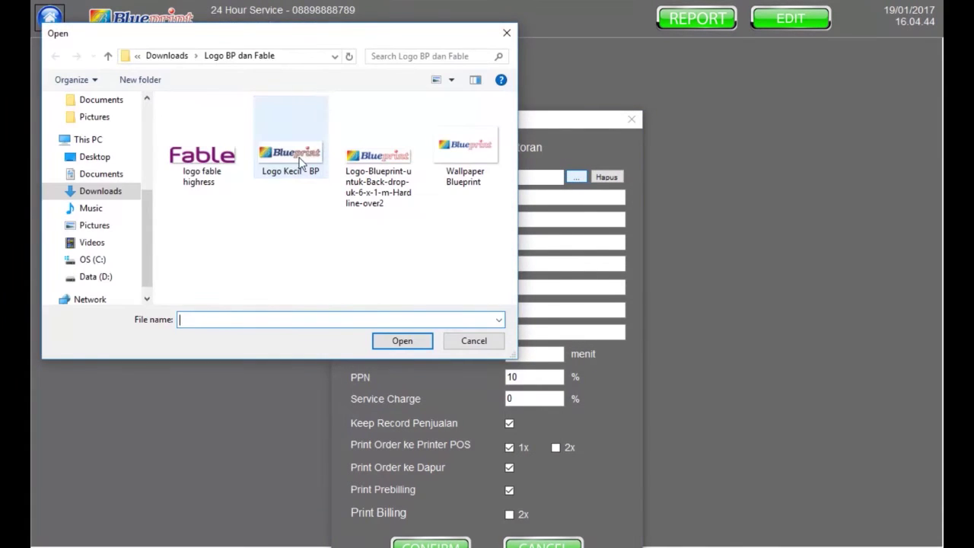
pyautogui.doubleClick(290, 148)
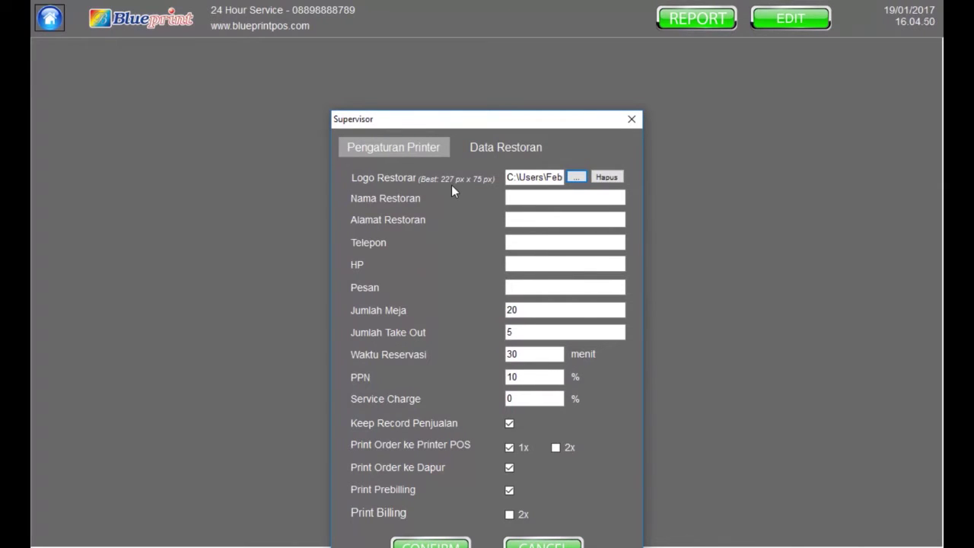
# Enter 'Blueprint Cafe' as name, 'Jl. Jendral Sudirman' as address, plus the phone numbers
pyautogui.click(533, 198)
pyautogui.write('Blueprint Cafe')
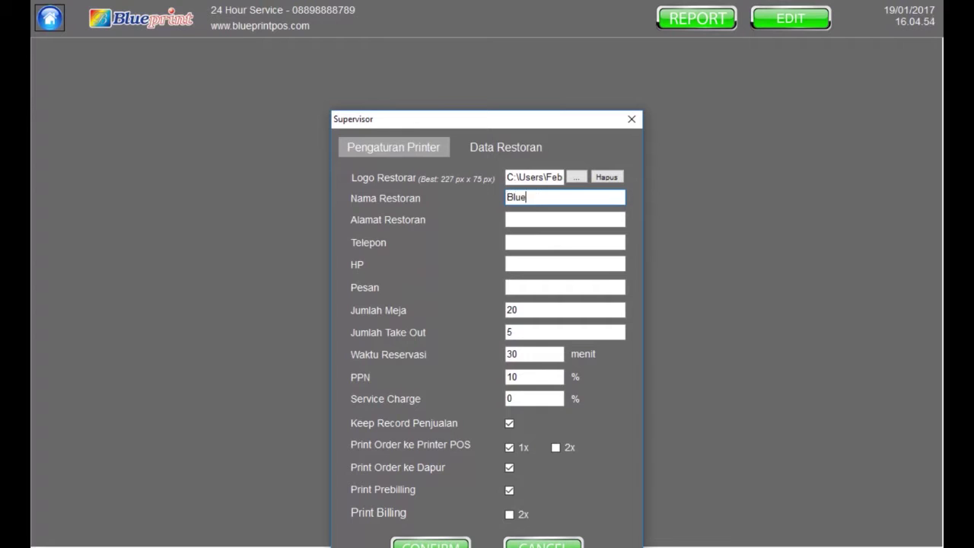
pyautogui.click(564, 219)
pyautogui.write('Jl. Jendral Sudirman')
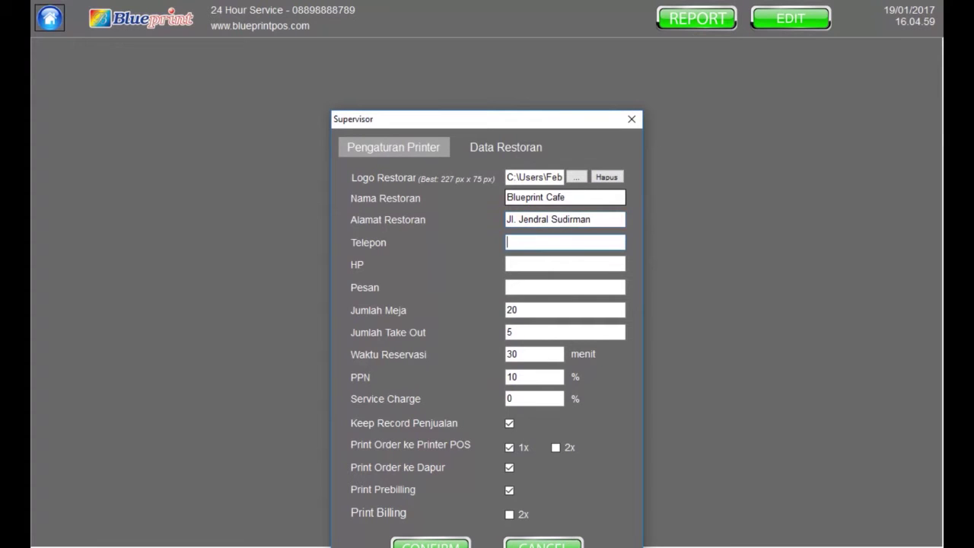
pyautogui.click(565, 263)
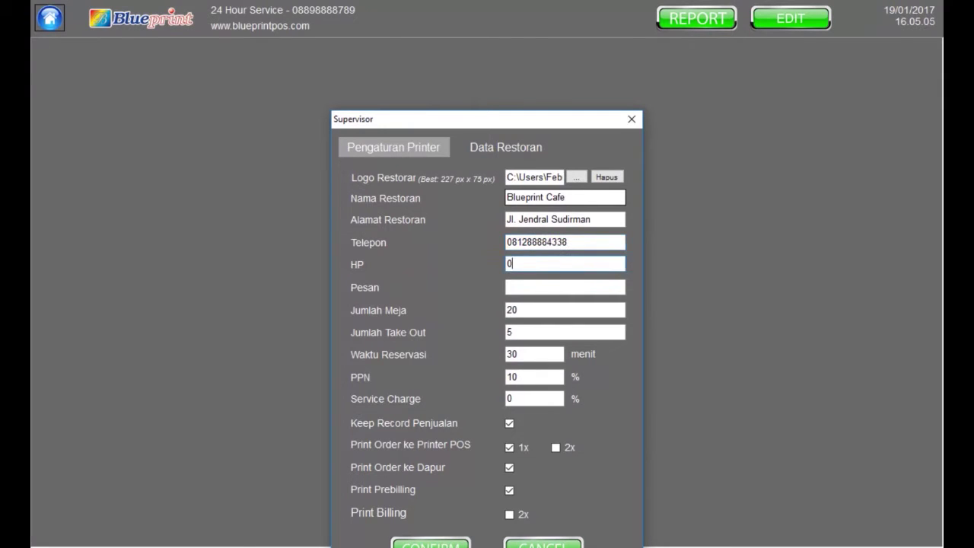
# Set the receipt message to 'Terima Kasih', review take-out, reservation and tax values, and save
pyautogui.click(564, 286)
pyautogui.write('Terima Kasih')
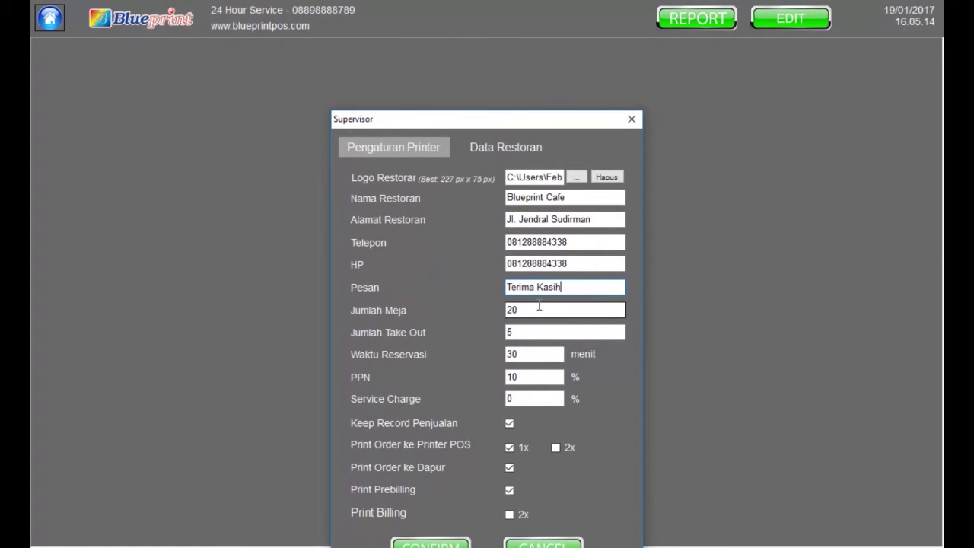
pyautogui.click(535, 333)
pyautogui.click(530, 355)
pyautogui.doubleClick(529, 355)
pyautogui.click(543, 375)
pyautogui.click(546, 399)
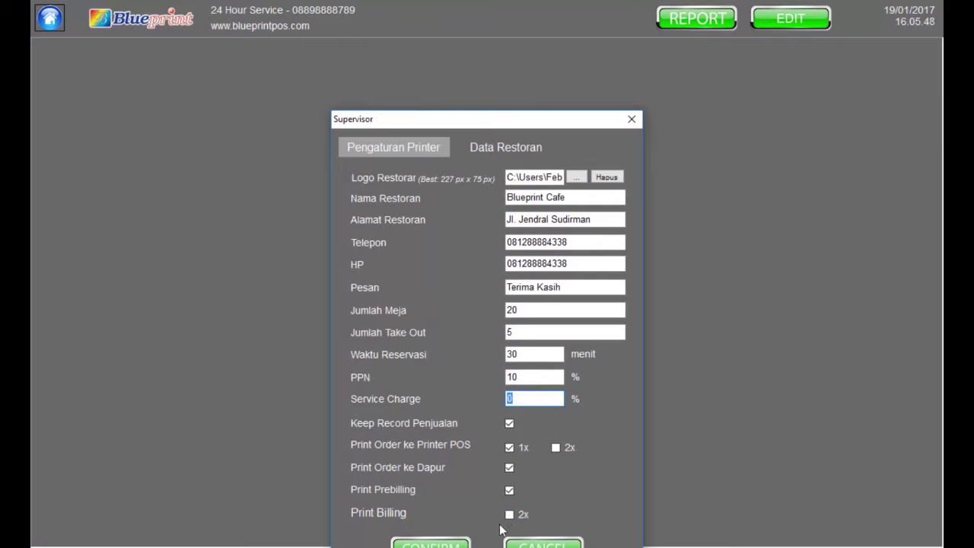
pyautogui.click(423, 545)
pyautogui.click(540, 319)
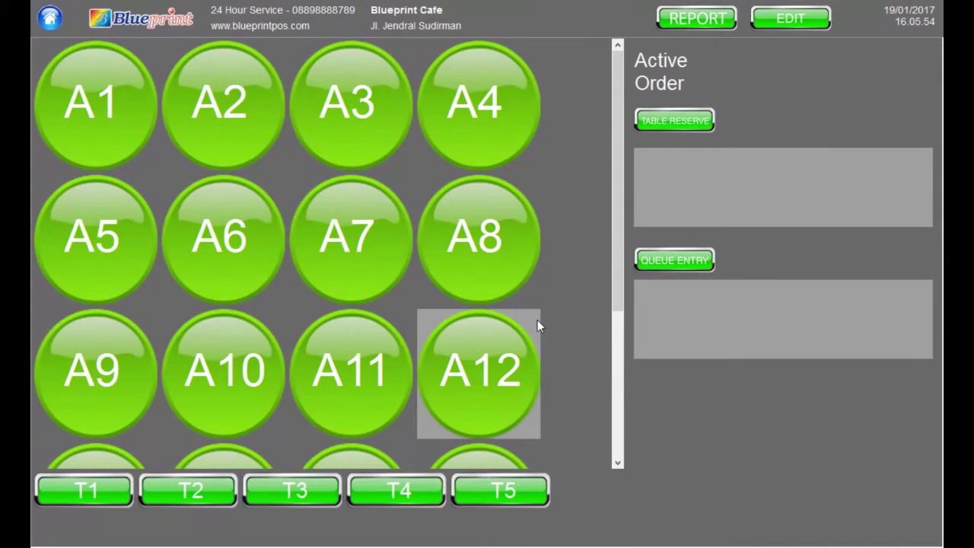
# Open MASTER USER from the EDIT panel's Administrator tab
pyautogui.click(775, 12)
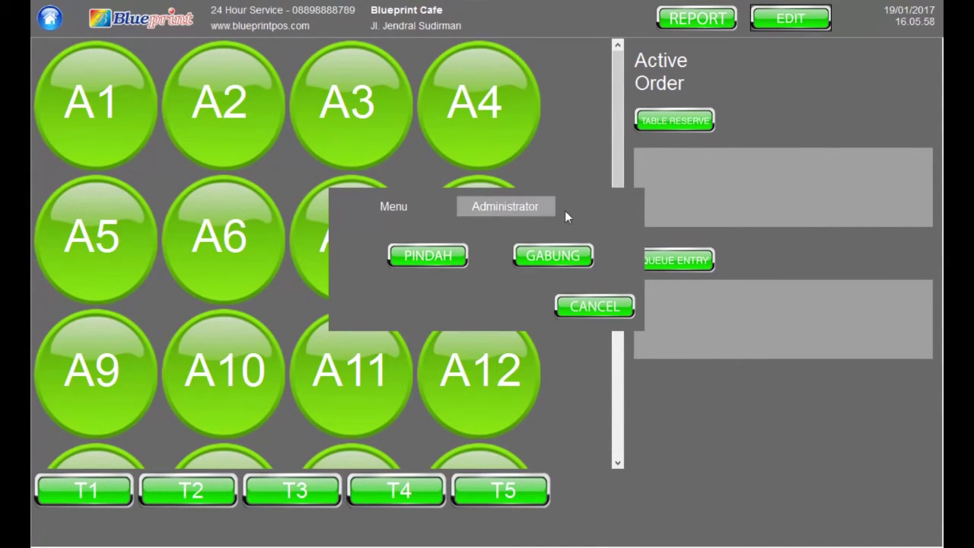
pyautogui.click(502, 213)
pyautogui.click(607, 258)
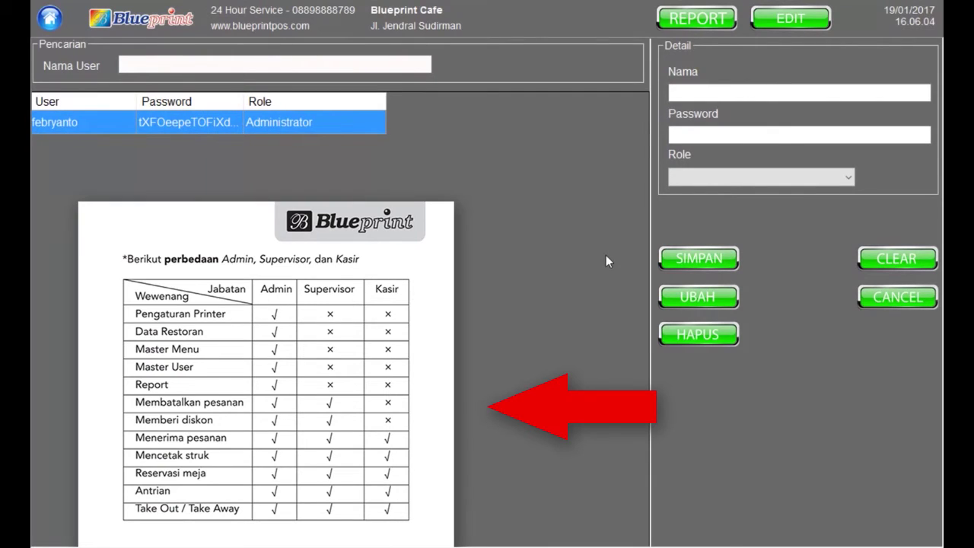
# Add a new user with a name and password and the Supervisor role
pyautogui.click(759, 94)
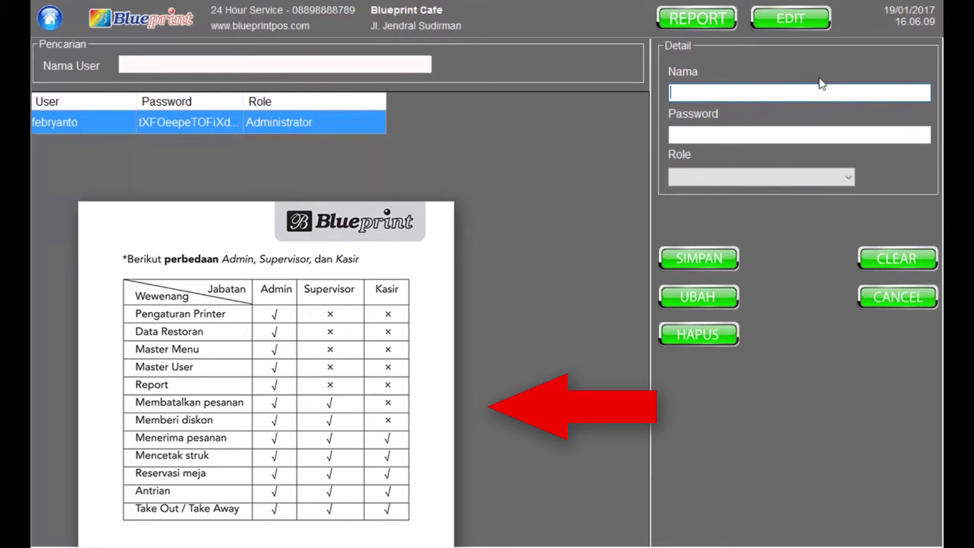
pyautogui.press('Tab')
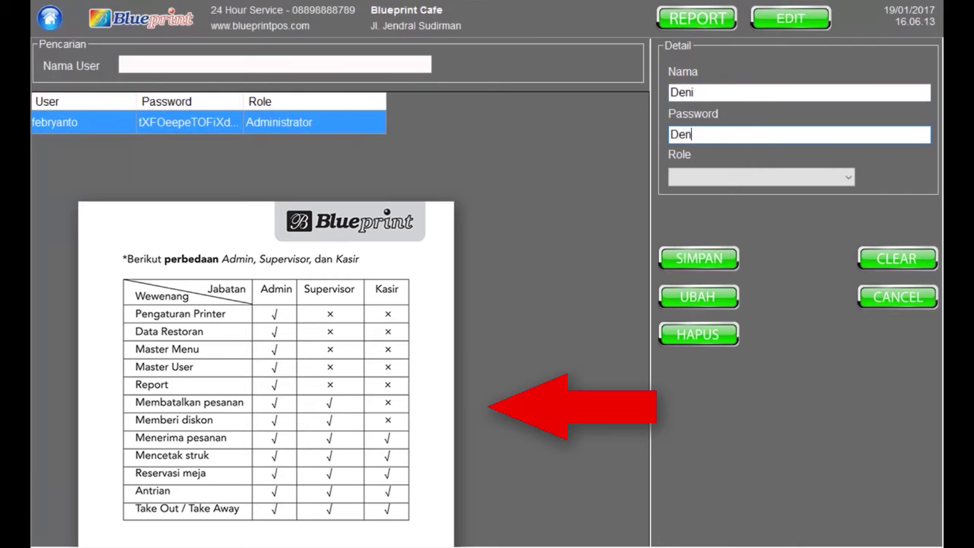
pyautogui.click(785, 185)
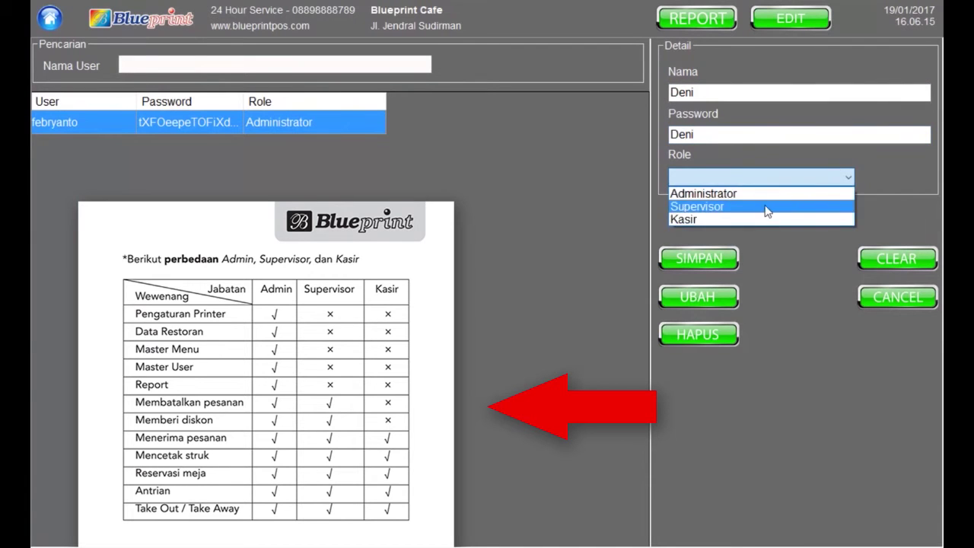
pyautogui.click(764, 204)
pyautogui.click(685, 263)
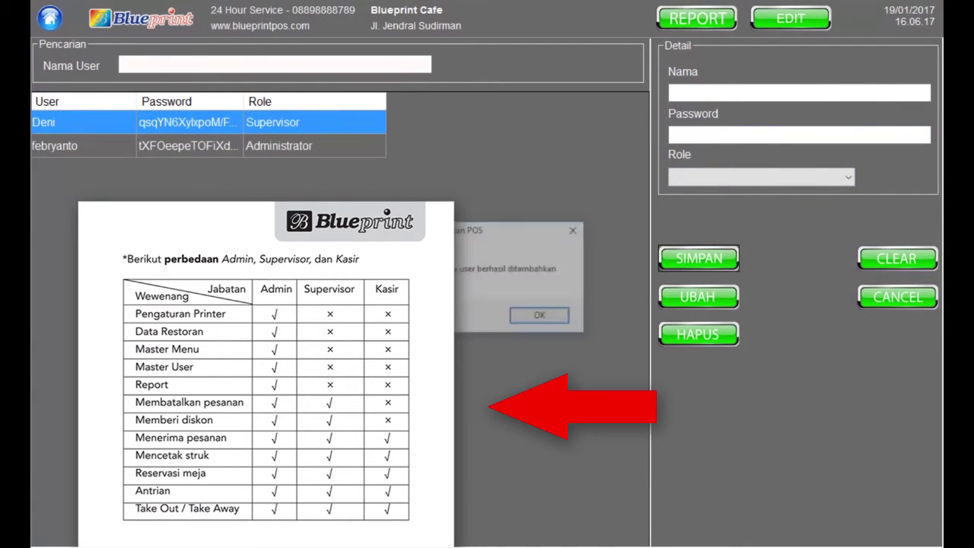
pyautogui.click(525, 318)
# Change the new Supervisor user's password and confirm the change
pyautogui.click(171, 147)
pyautogui.click(175, 123)
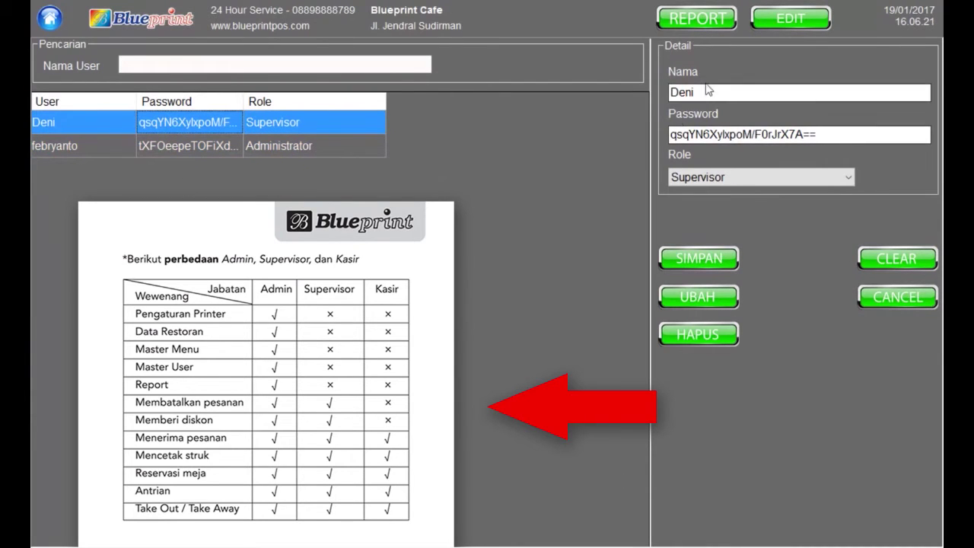
pyautogui.moveTo(852, 131); pyautogui.dragTo(586, 128)
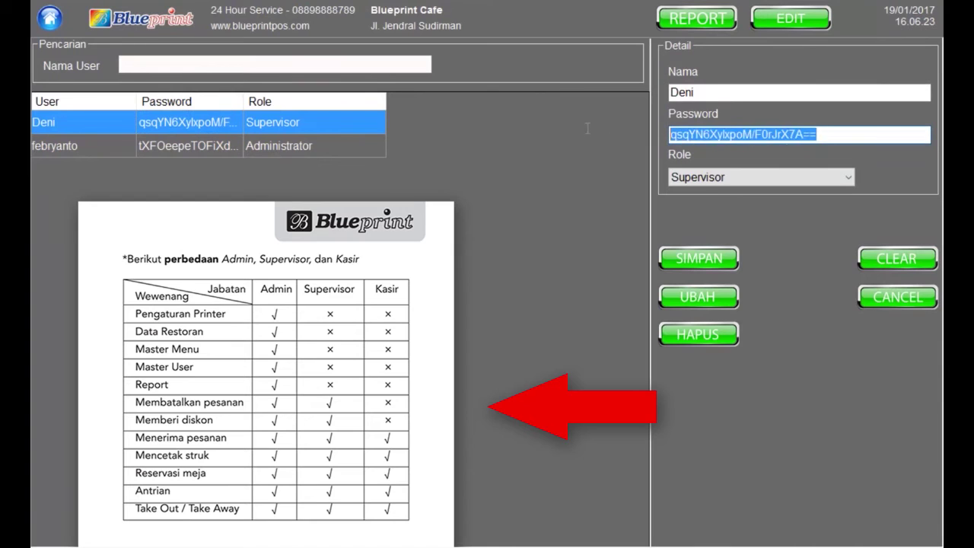
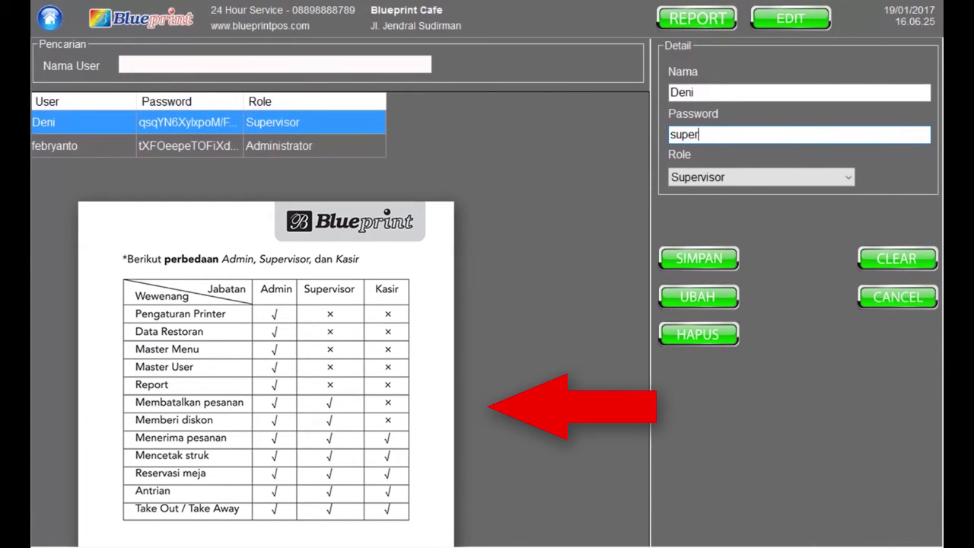
pyautogui.click(695, 300)
pyautogui.click(536, 313)
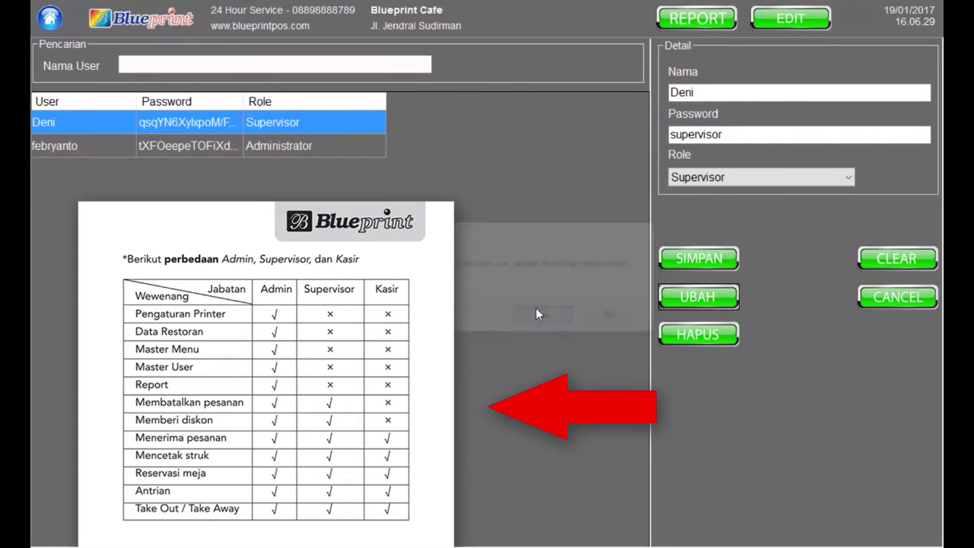
pyautogui.click(532, 312)
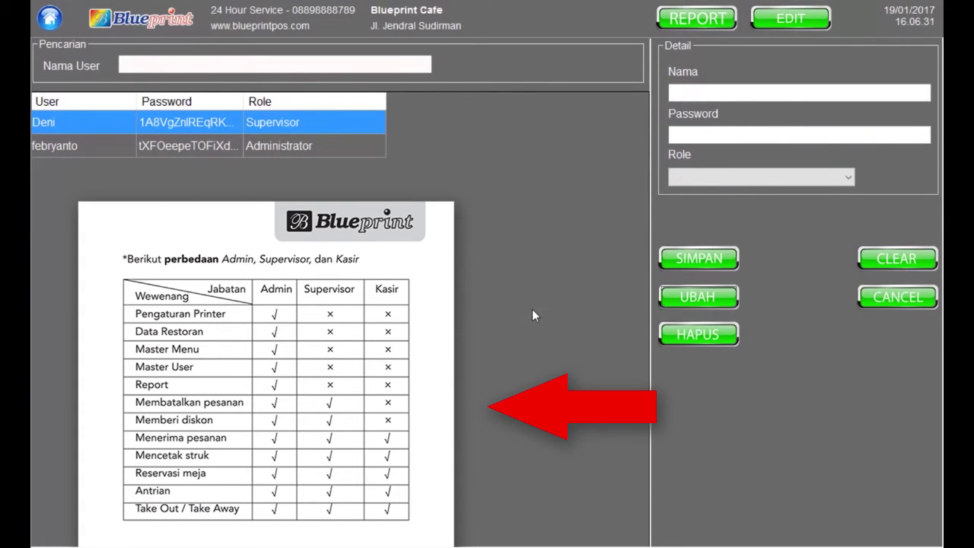
# Add another new user with a name and password and the Kasir role
pyautogui.click(697, 94)
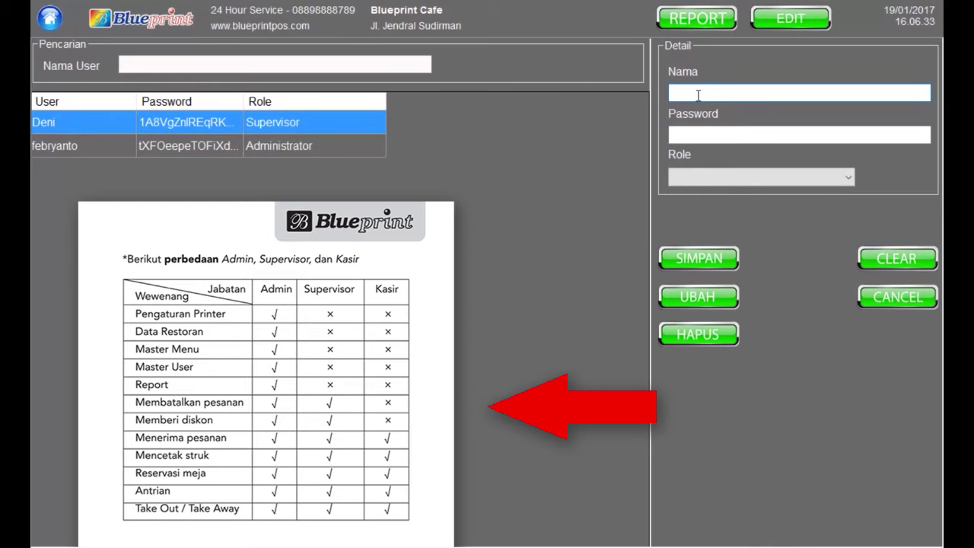
pyautogui.write('Heni')
pyautogui.click(754, 133)
pyautogui.click(757, 177)
pyautogui.click(735, 217)
pyautogui.click(701, 257)
pyautogui.click(548, 320)
# Look through the user list entries to view the cashier user's details
pyautogui.click(193, 156)
pyautogui.click(194, 169)
pyautogui.click(199, 144)
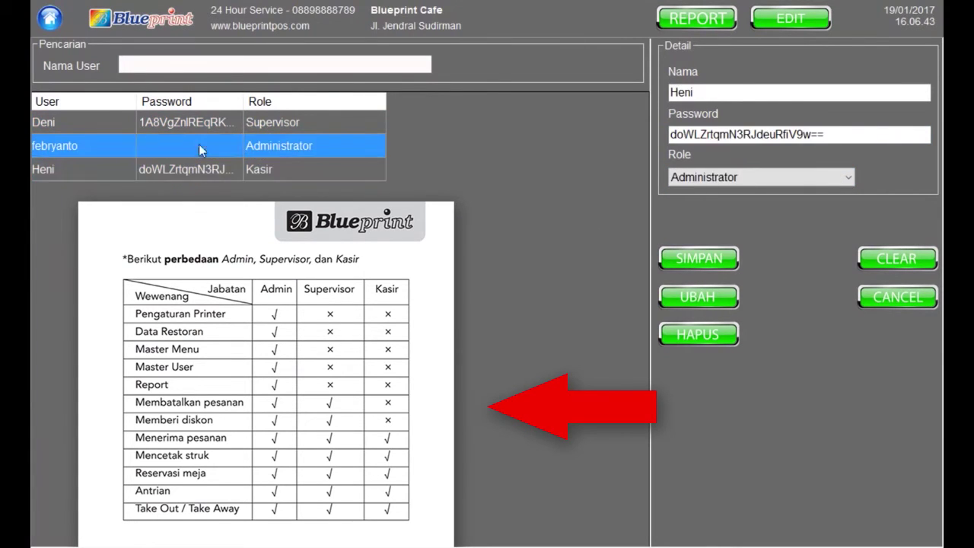
pyautogui.click(201, 170)
pyautogui.click(222, 152)
pyautogui.click(232, 162)
# Delete the Supervisor user, acknowledge the message, and return to the table layout
pyautogui.click(244, 144)
pyautogui.click(272, 123)
pyautogui.click(293, 152)
pyautogui.click(286, 169)
pyautogui.click(279, 122)
pyautogui.click(699, 333)
pyautogui.click(530, 324)
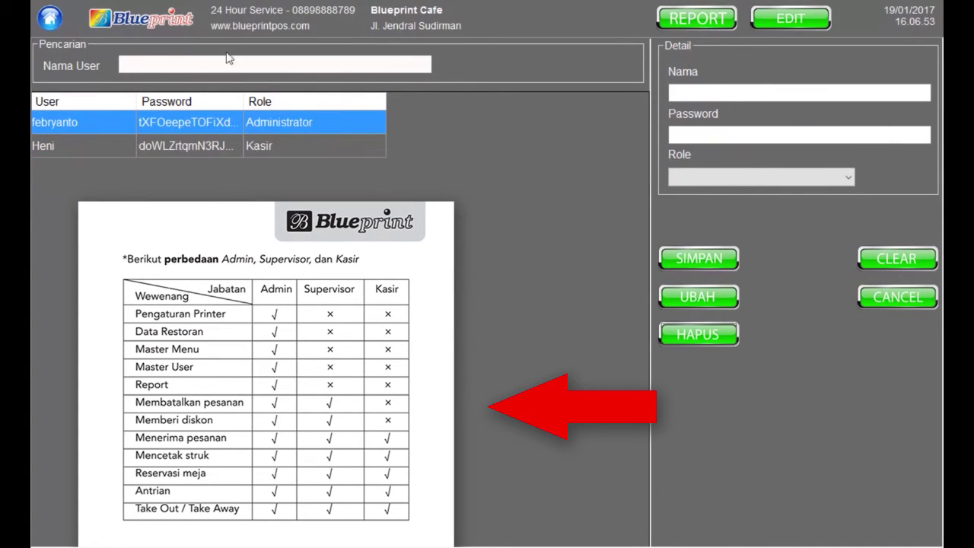
pyautogui.click(901, 300)
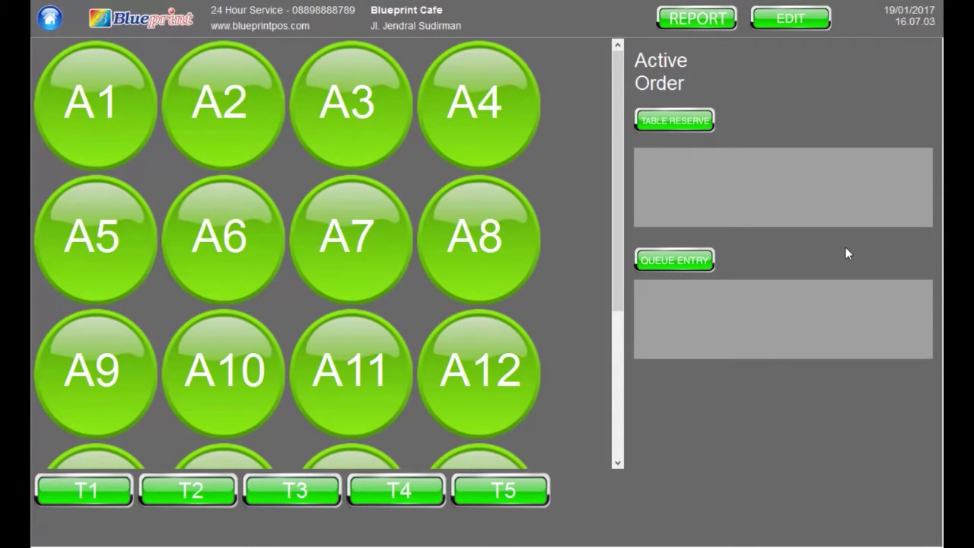
# Open MASTER MENU from the EDIT panel's Administrator tab
pyautogui.click(788, 17)
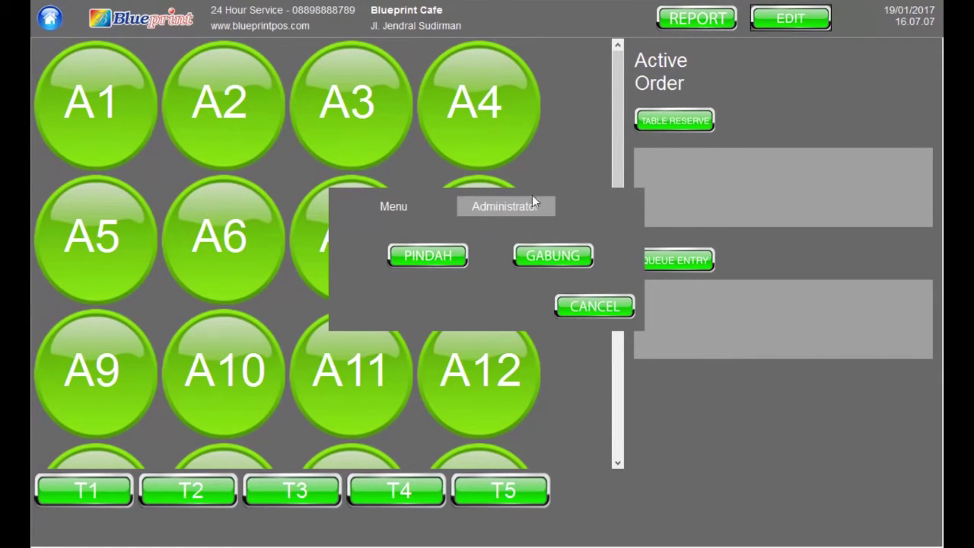
pyautogui.click(532, 196)
pyautogui.click(496, 262)
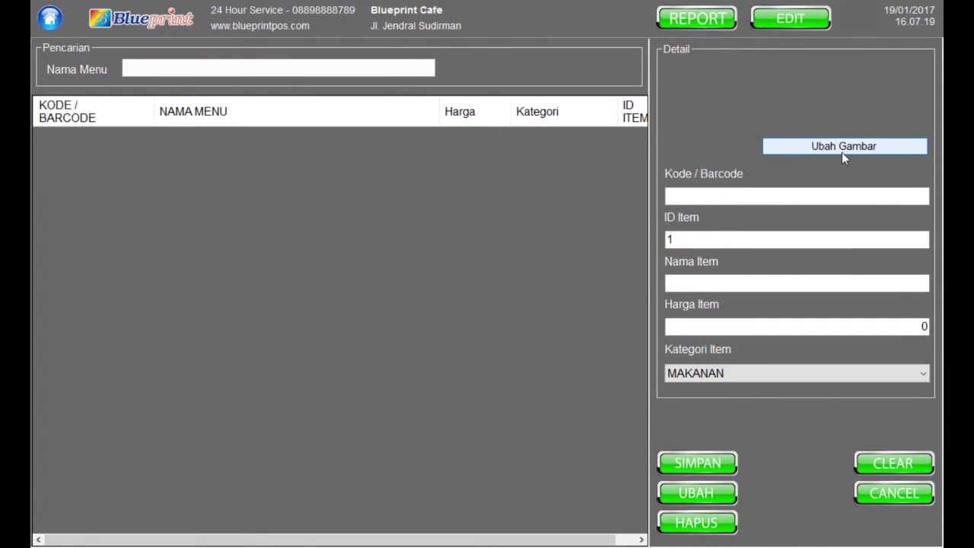
pyautogui.click(751, 284)
pyautogui.write('Nasi Goreng')
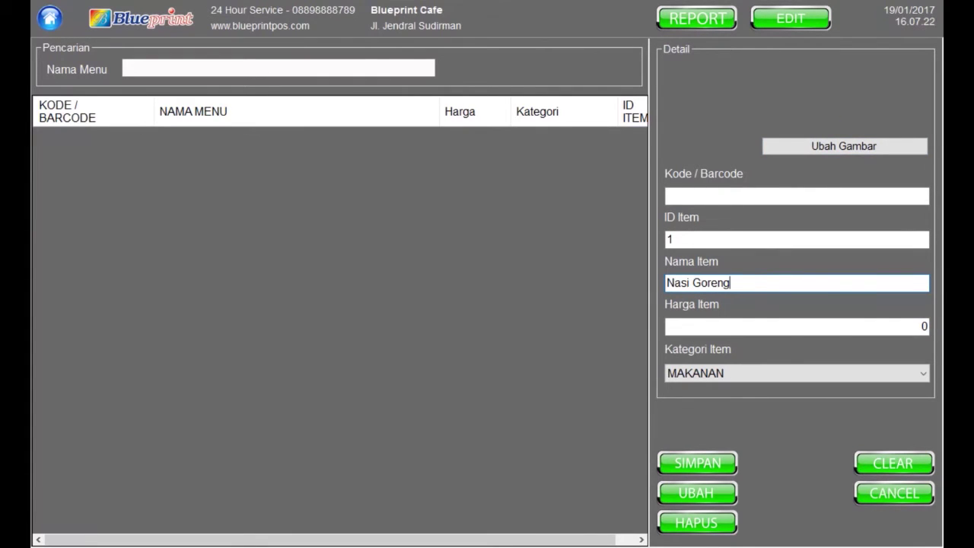
pyautogui.press('Tab')
pyautogui.write('20000')
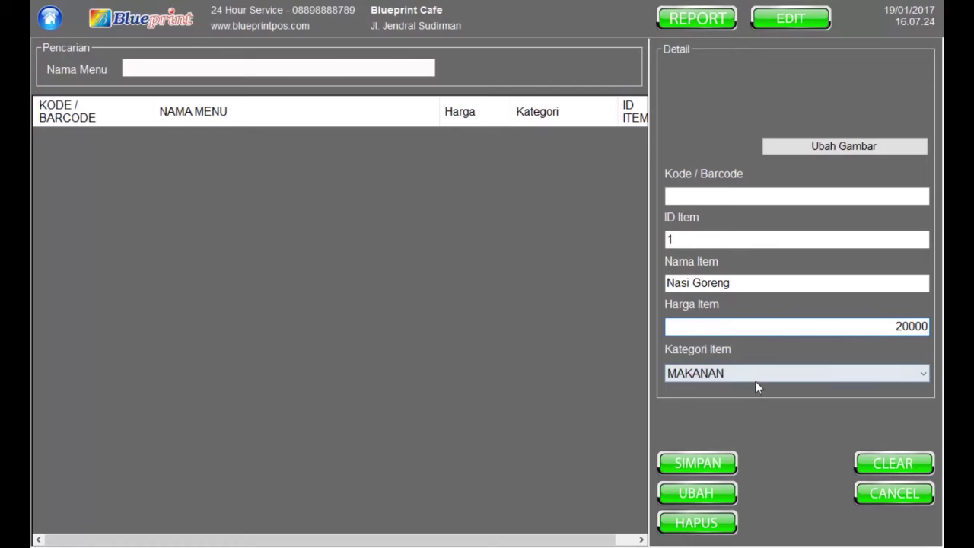
pyautogui.click(721, 199)
pyautogui.write('10283091832')
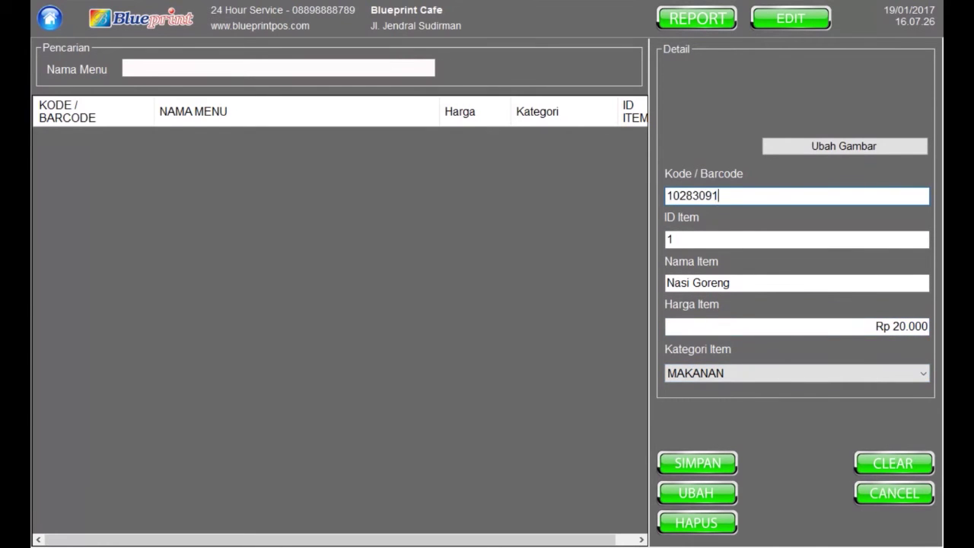
pyautogui.click(818, 146)
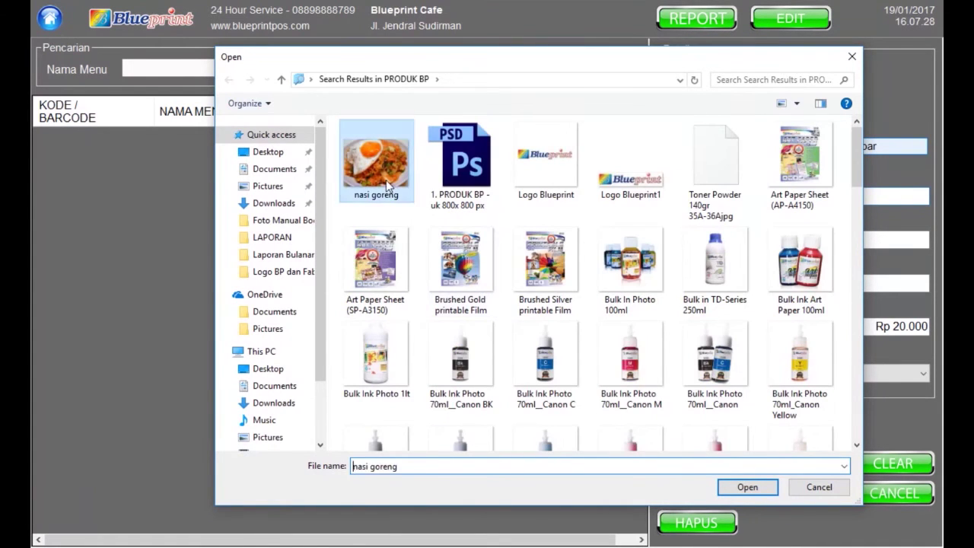
pyautogui.doubleClick(386, 179)
pyautogui.click(713, 467)
pyautogui.click(546, 316)
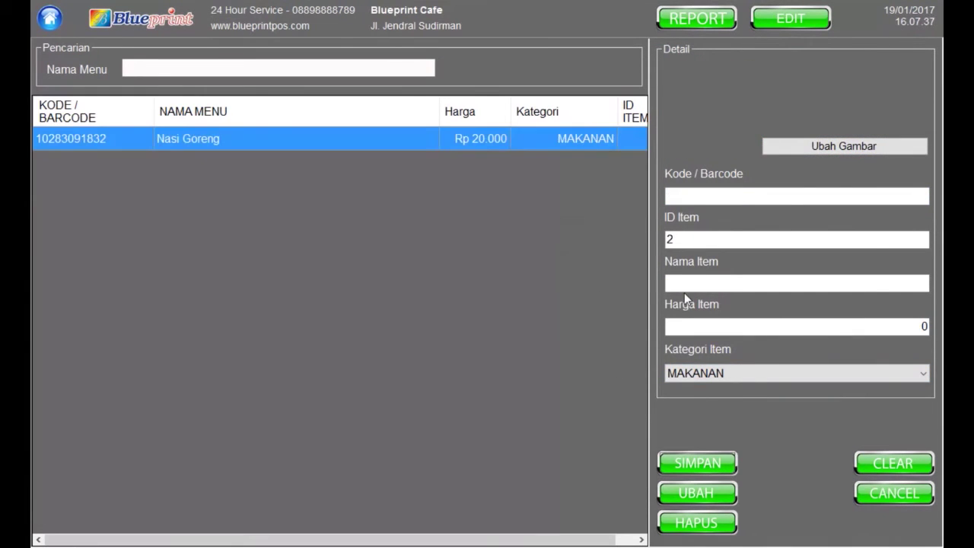
# Add Es Teh at 3000 in category MINUMAN with barcode 123123123
pyautogui.click(717, 197)
pyautogui.click(737, 287)
pyautogui.write('Es Teh')
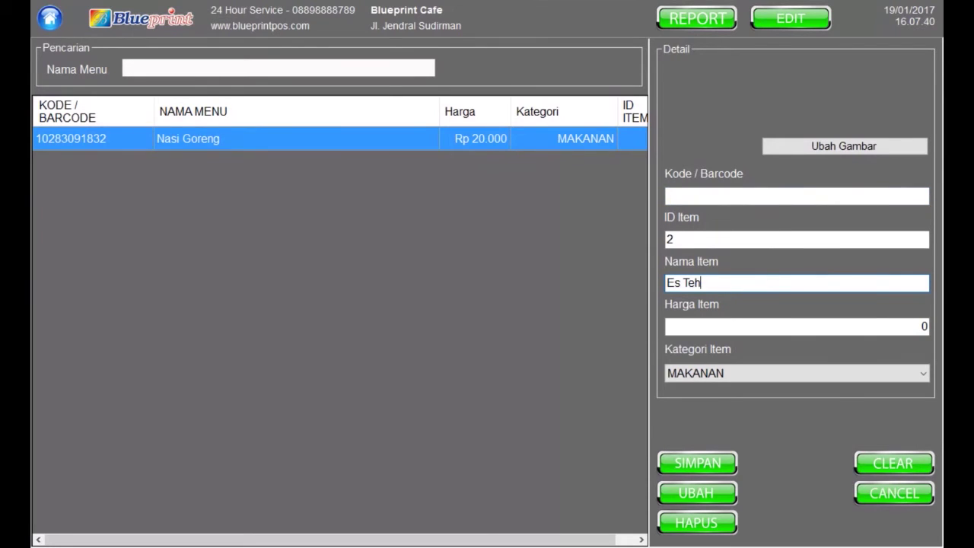
pyautogui.click(819, 328)
pyautogui.write('3000')
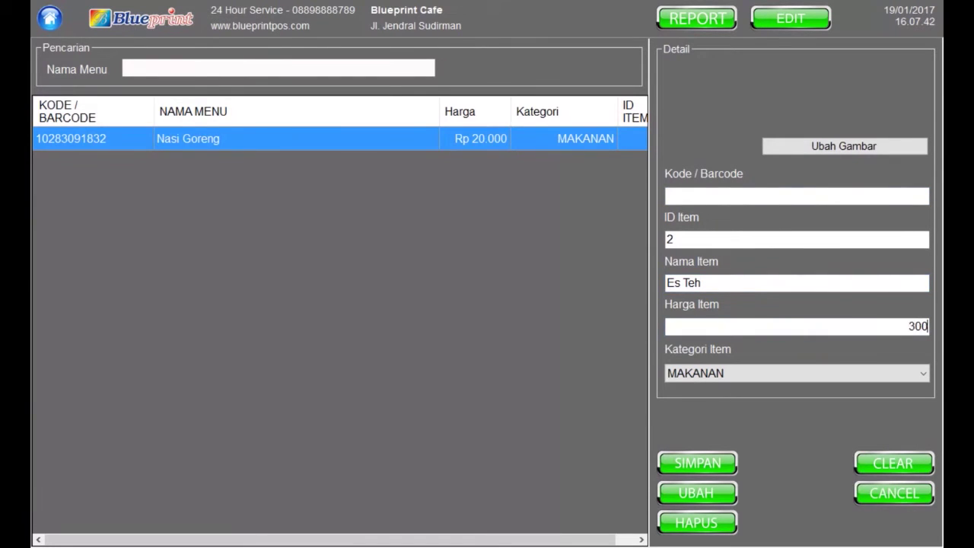
pyautogui.click(887, 372)
pyautogui.click(826, 401)
pyautogui.click(718, 195)
pyautogui.write('123123123')
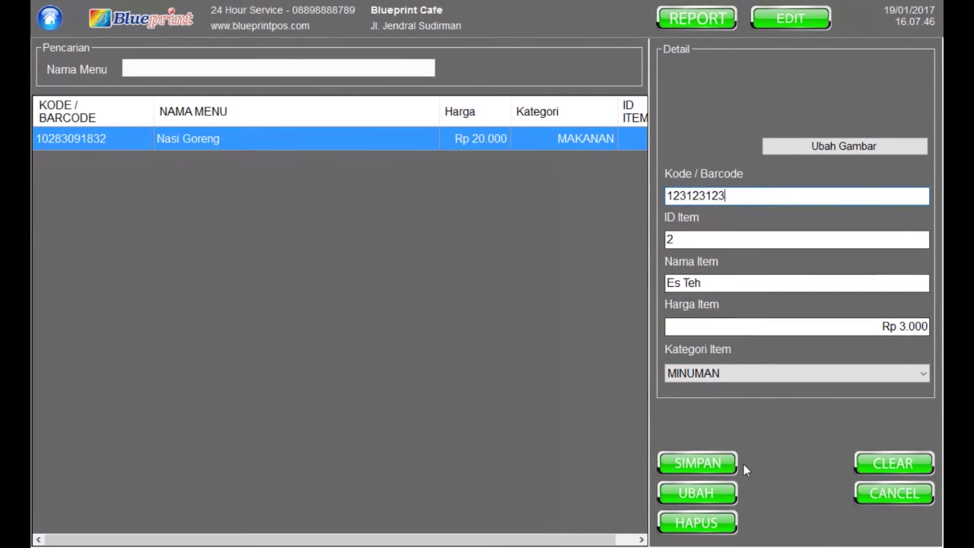
pyautogui.click(693, 464)
pyautogui.click(540, 316)
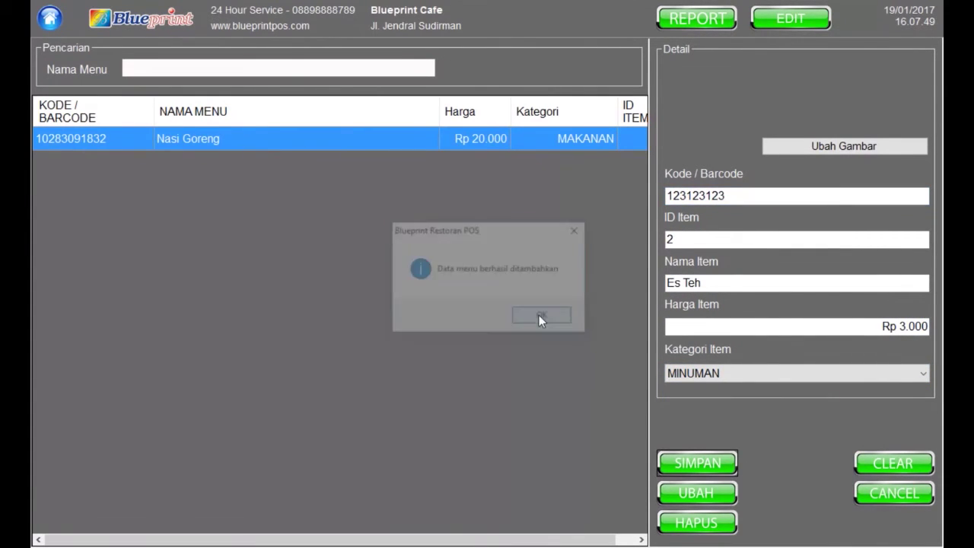
# Dismiss the EDIT panel to get back to the table layout
pyautogui.click(789, 23)
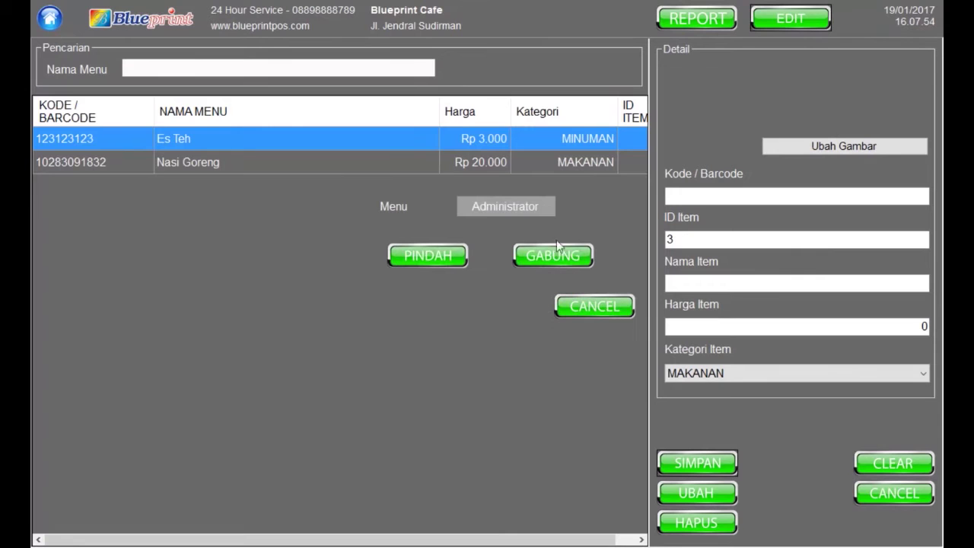
pyautogui.click(585, 307)
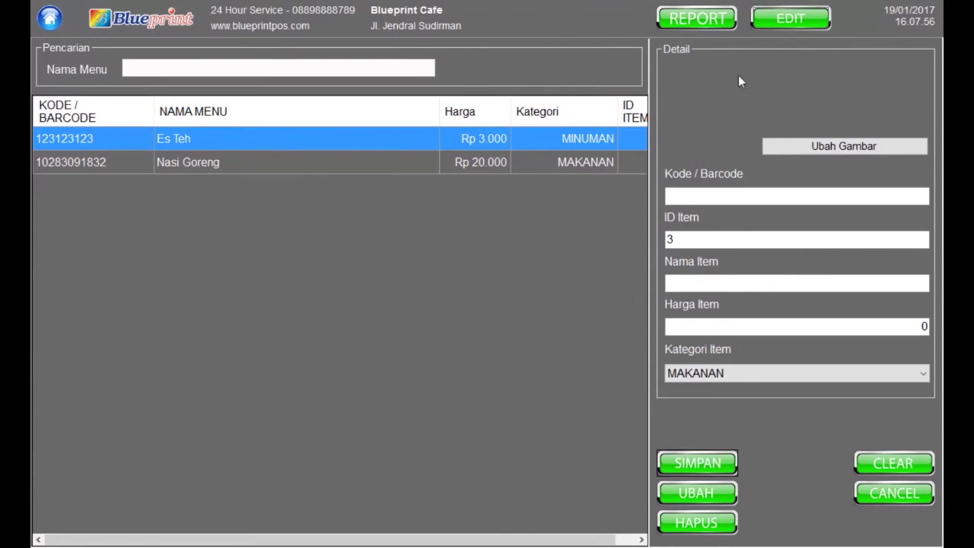
pyautogui.click(152, 22)
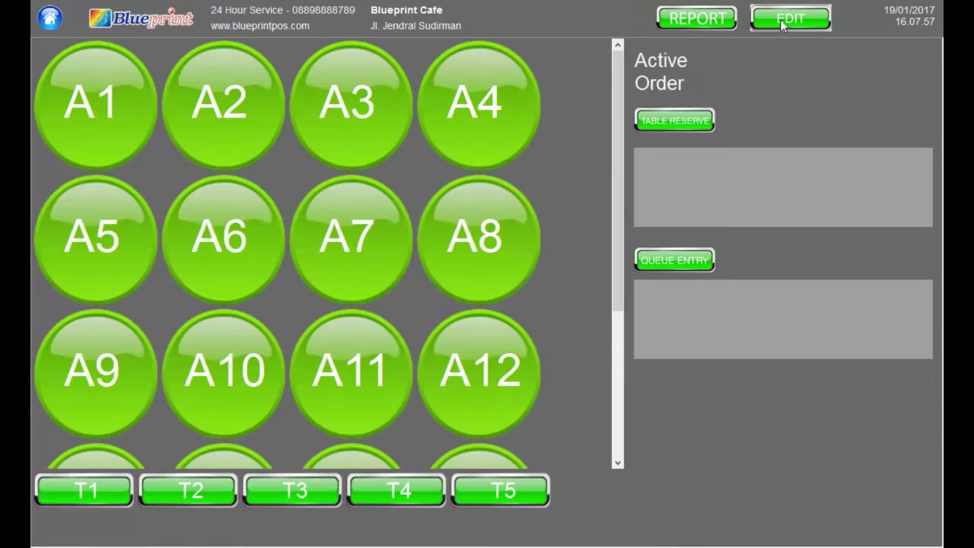
pyautogui.click(595, 305)
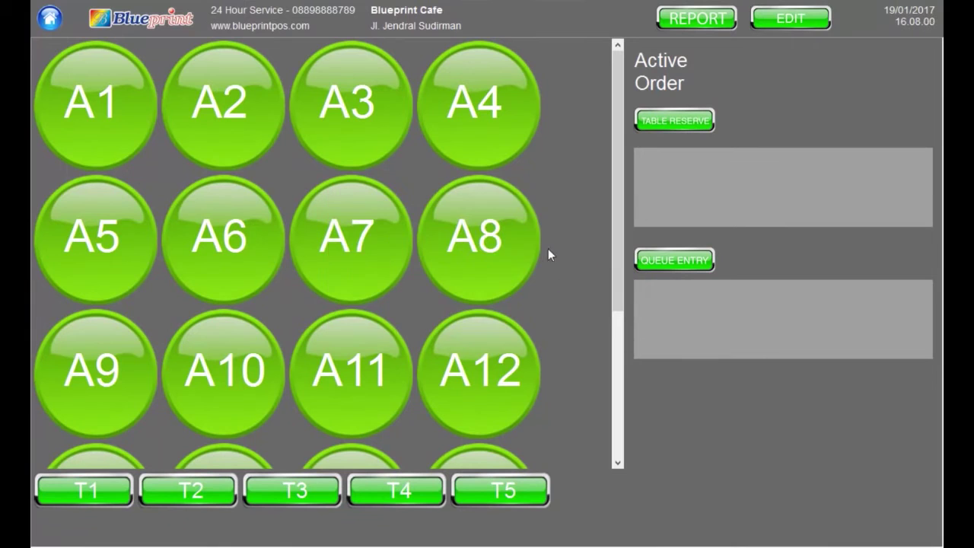
# Seat the guest at table A4 under the customer's name with Pax 3
pyautogui.click(498, 108)
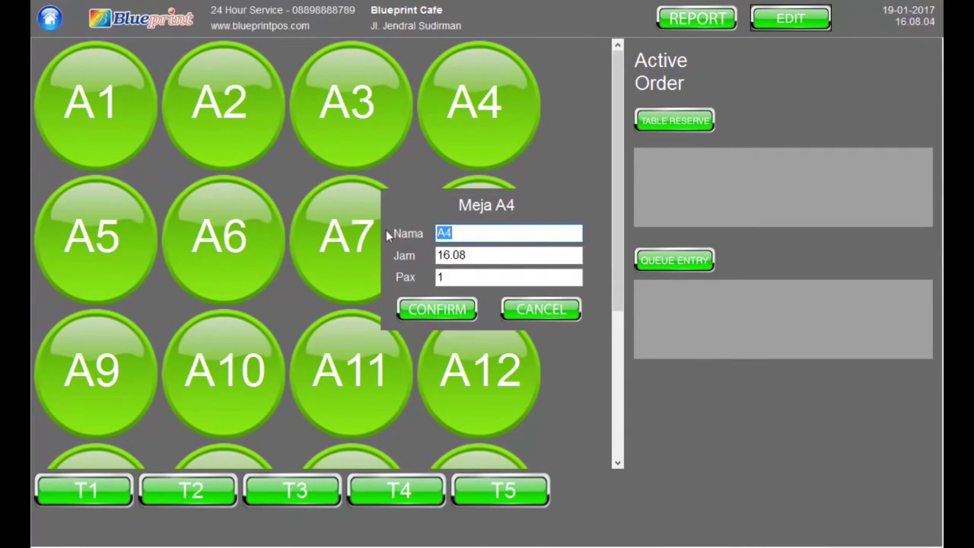
pyautogui.write('Jeni')
pyautogui.press('Tab')
pyautogui.click(456, 277)
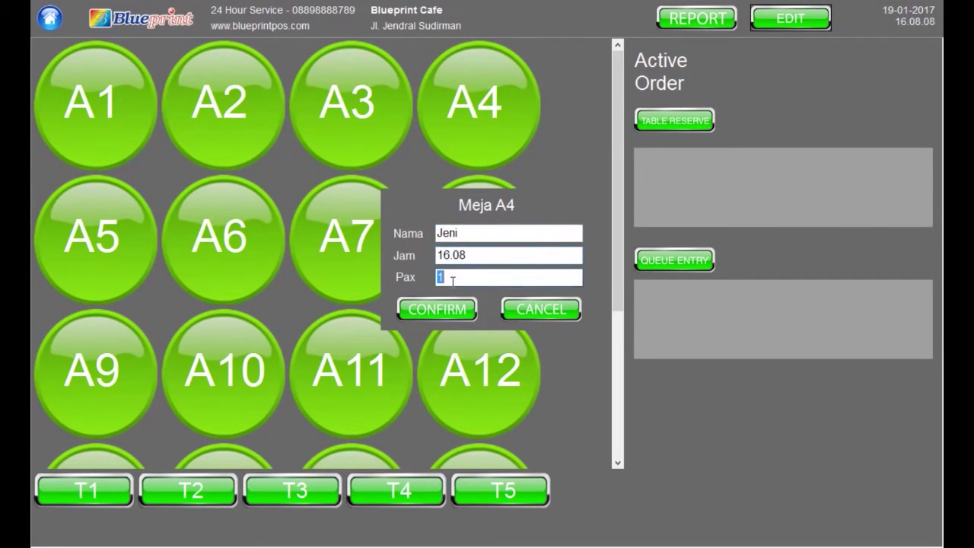
pyautogui.write('3')
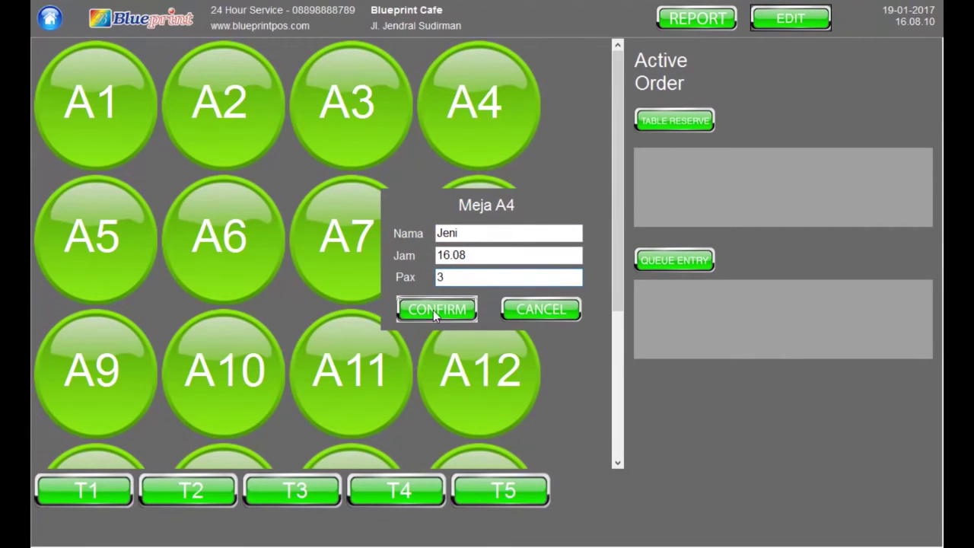
pyautogui.press('Return')
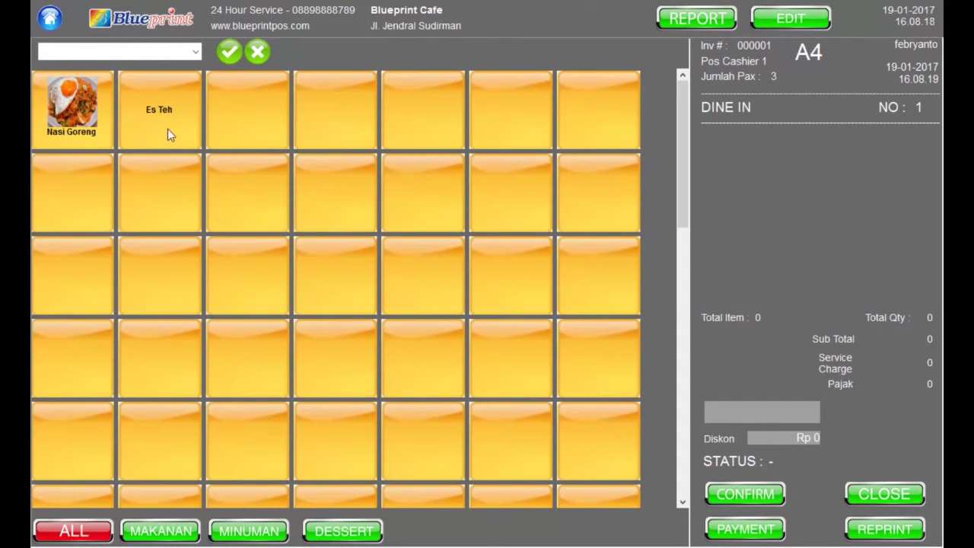
# Order two Nasi Goreng and one Es Teh for table A4 and confirm the order
pyautogui.doubleClick(68, 113)
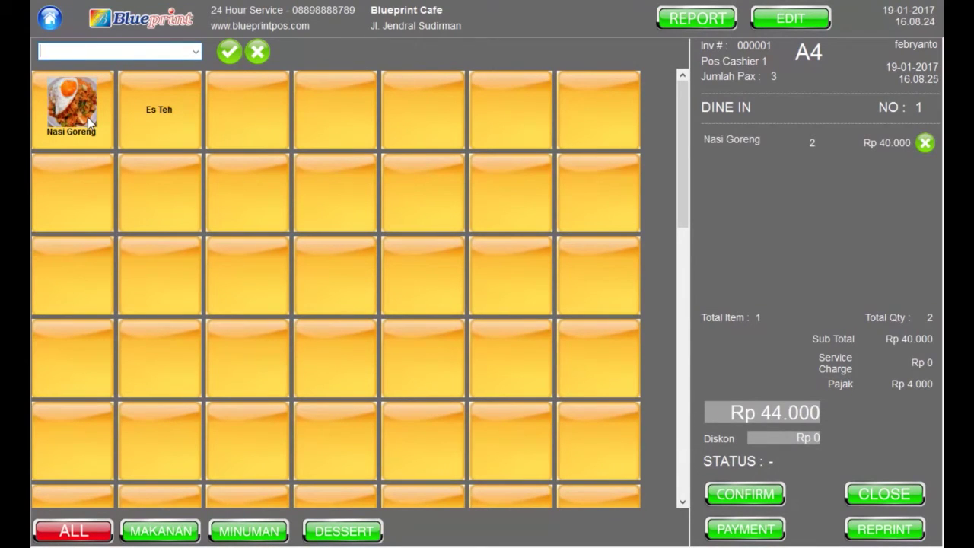
pyautogui.click(169, 118)
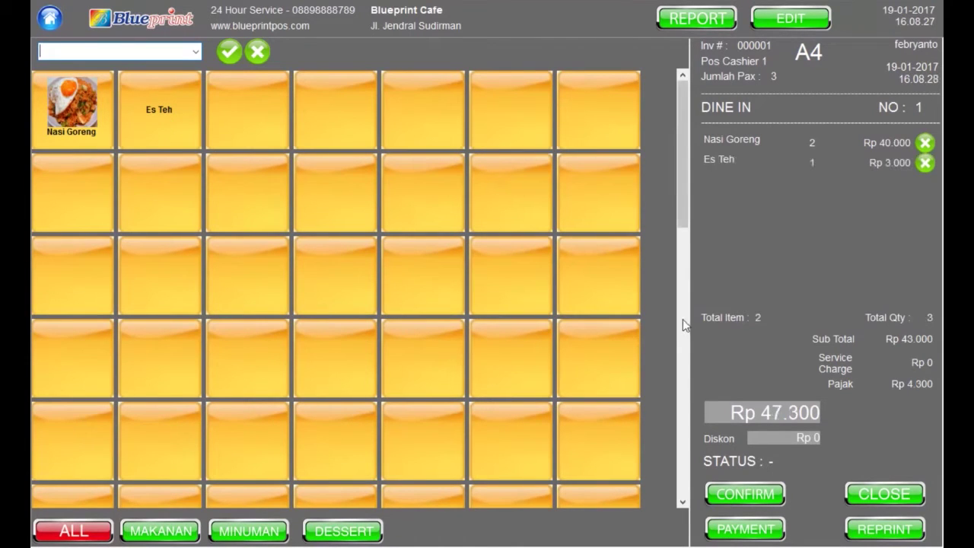
pyautogui.click(725, 496)
pyautogui.click(490, 317)
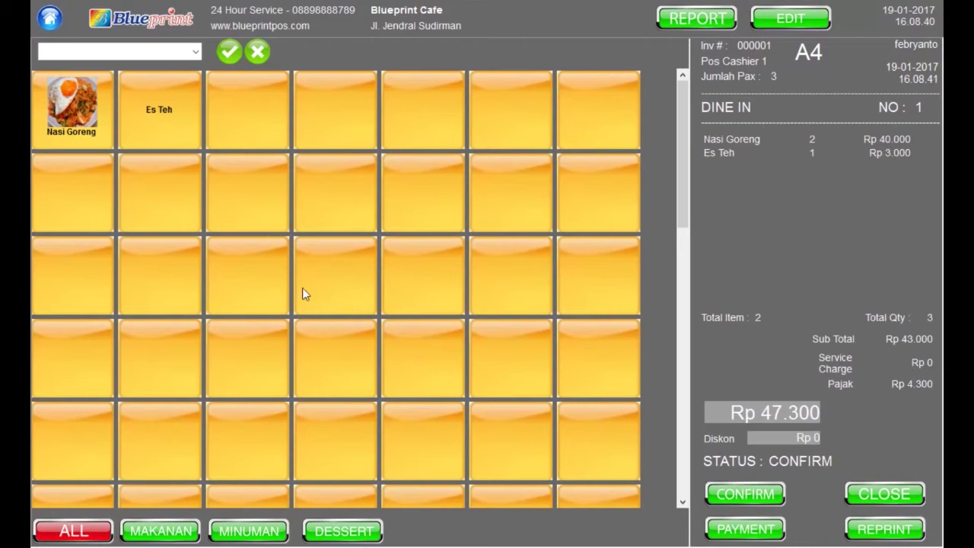
# Close A4's Rp 47.300 bill, pay with Rp 100.000 for Rp 52.700 change, then select table A2
pyautogui.click(876, 496)
pyautogui.click(490, 315)
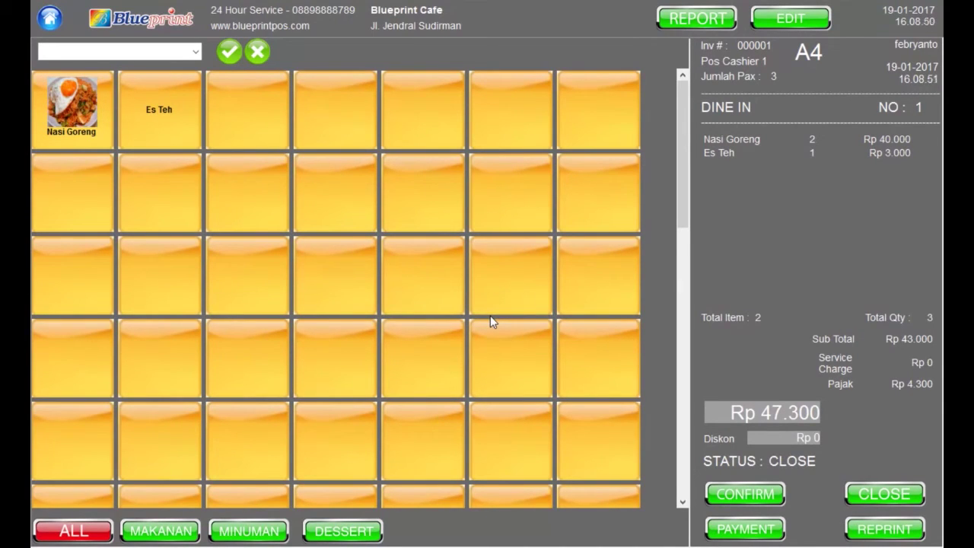
pyautogui.click(767, 530)
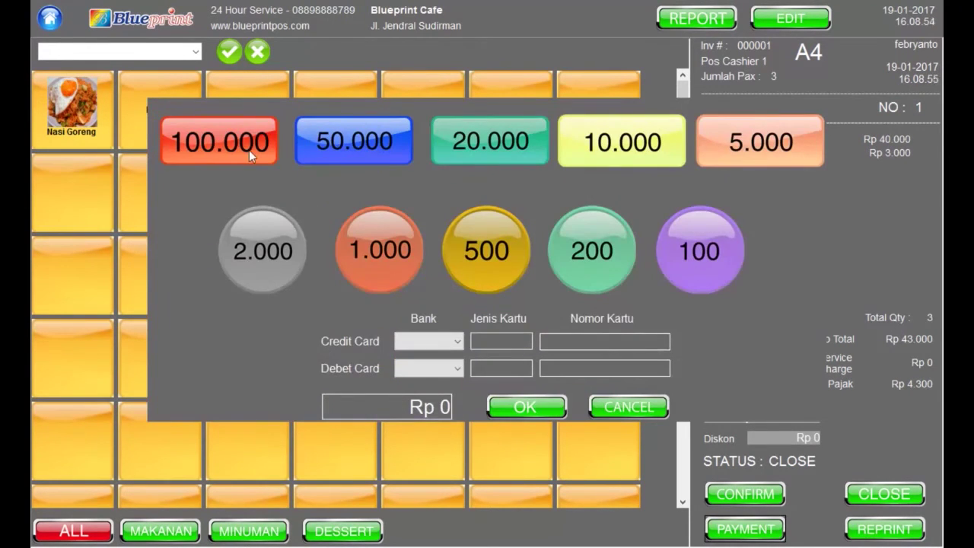
pyautogui.click(249, 150)
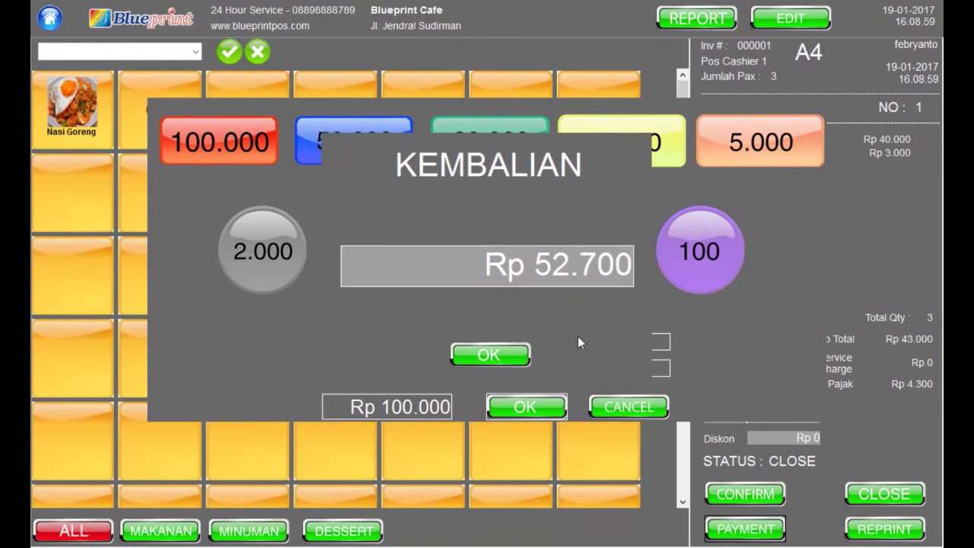
pyautogui.click(500, 348)
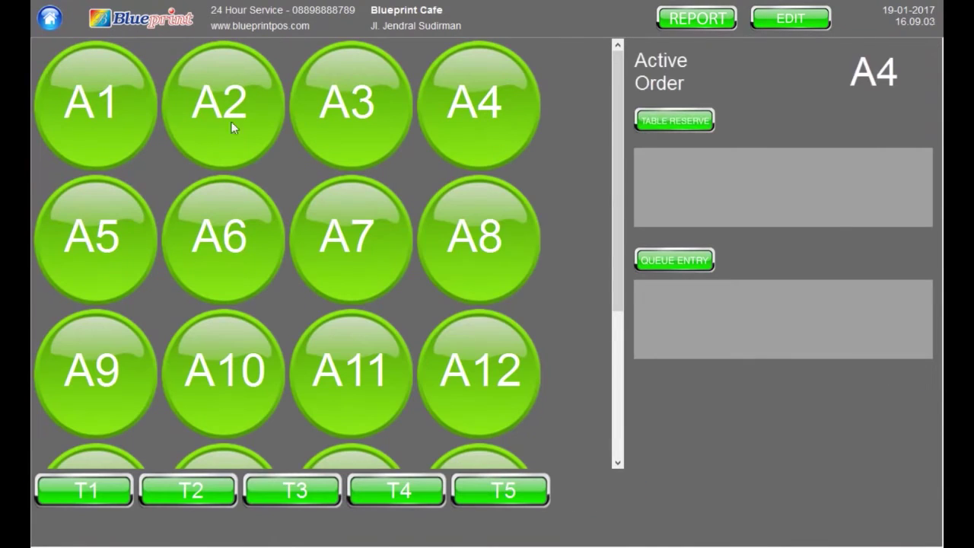
pyautogui.click(231, 121)
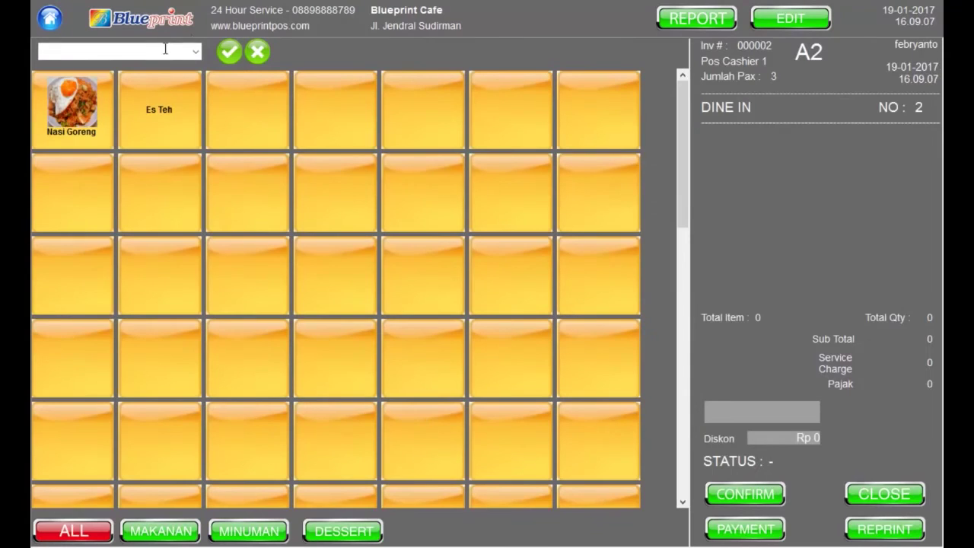
# Add Es Teh and Nasi Goreng to table A2, confirm the Rp 25.300 order, and close the bill for printing
pyautogui.click(149, 127)
pyautogui.click(72, 107)
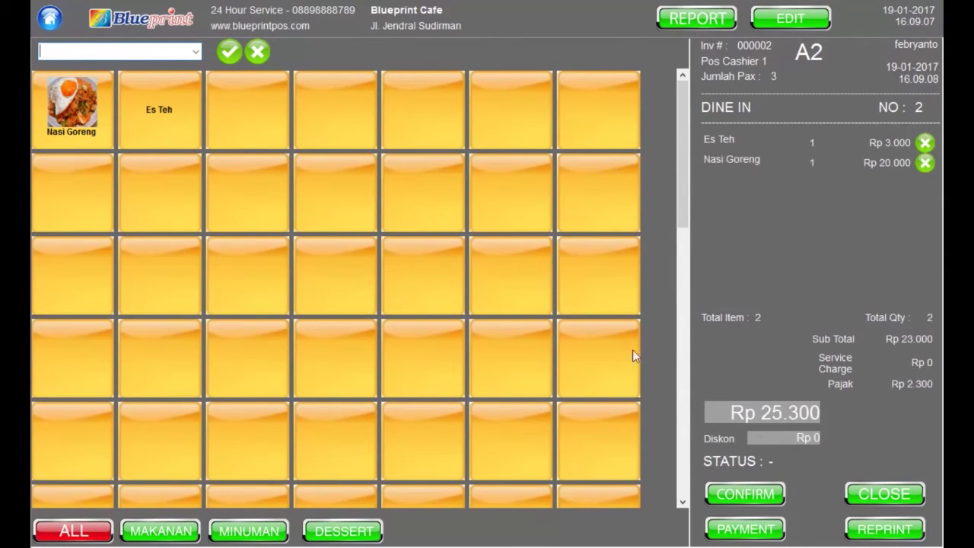
pyautogui.click(770, 495)
pyautogui.click(505, 323)
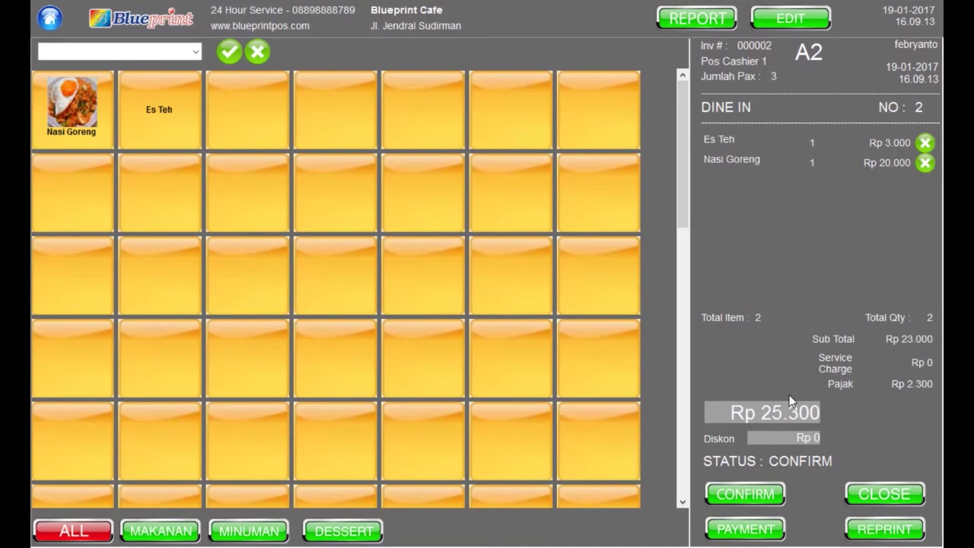
pyautogui.click(875, 495)
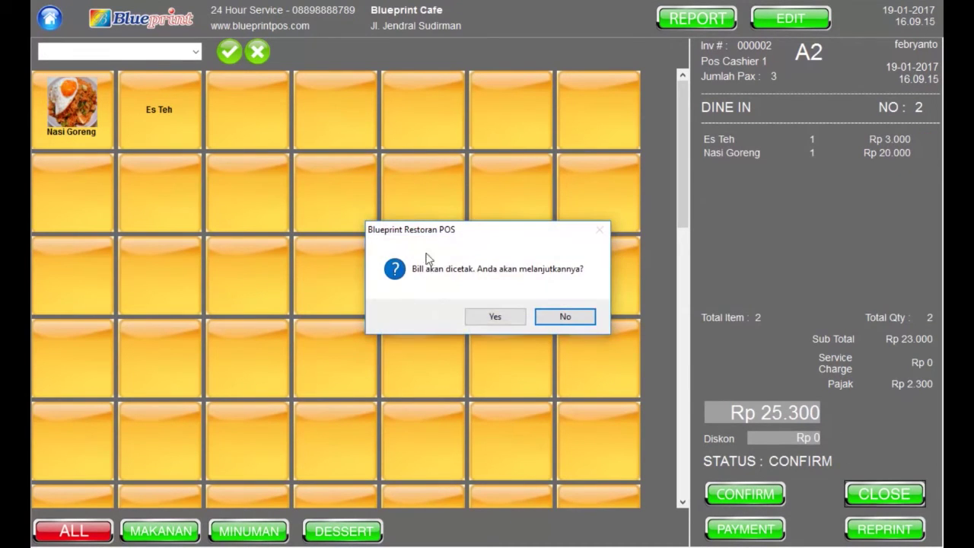
pyautogui.click(499, 313)
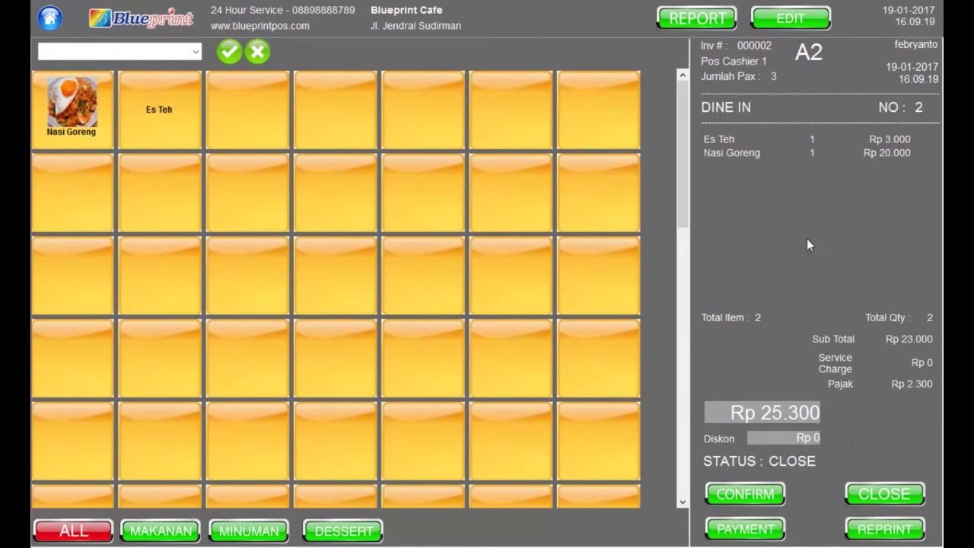
# Log in with the supervisor's username and password to edit table A2's closed bill
pyautogui.click(785, 20)
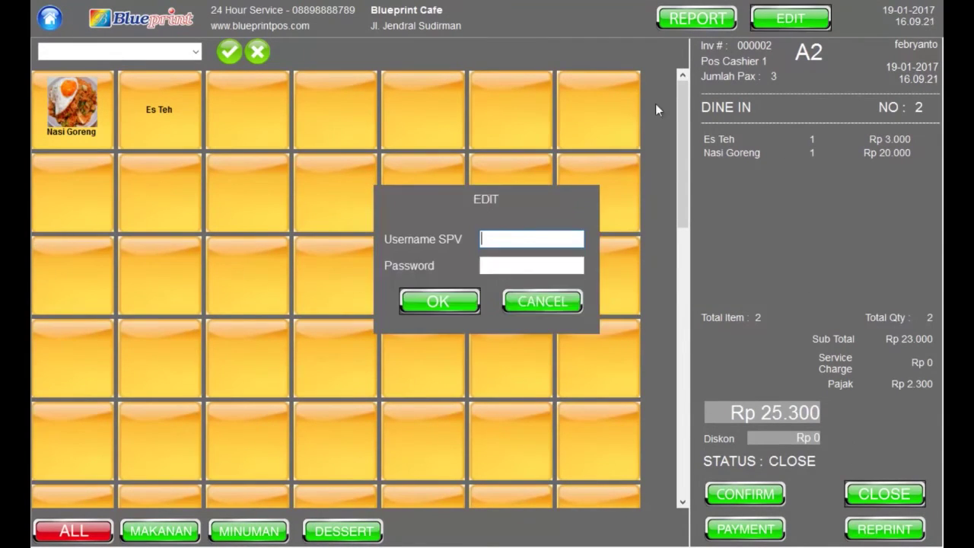
pyautogui.write('febryanto')
pyautogui.press('Tab')
pyautogui.write('*****')
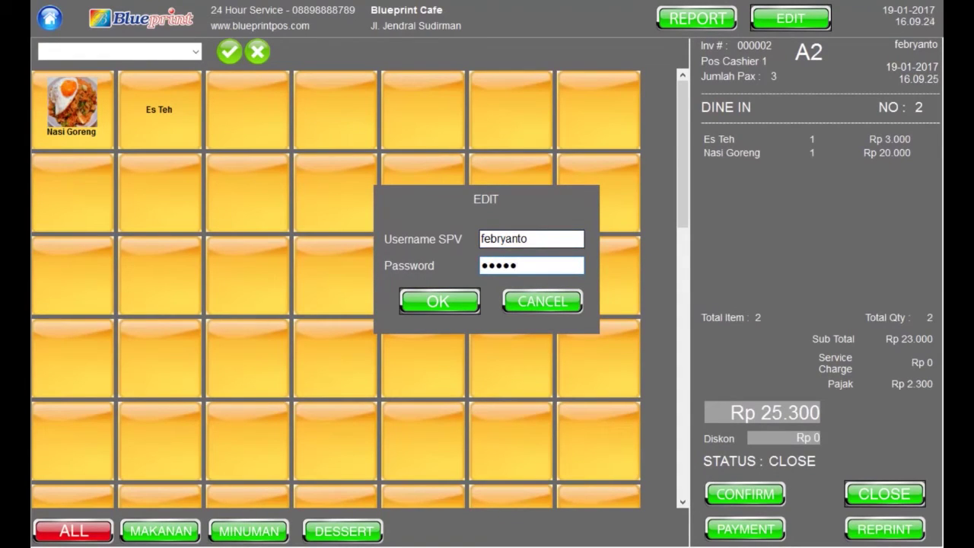
pyautogui.click(448, 302)
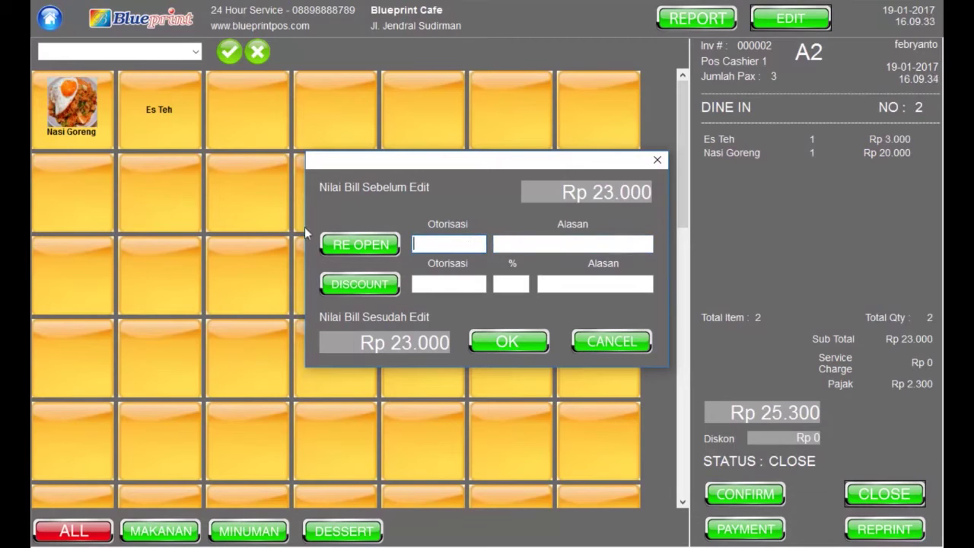
# Reopen the bill with supervisor authorisation and reason 'Kesalahan input', then delete Nasi Goreng
pyautogui.write('Febryanto')
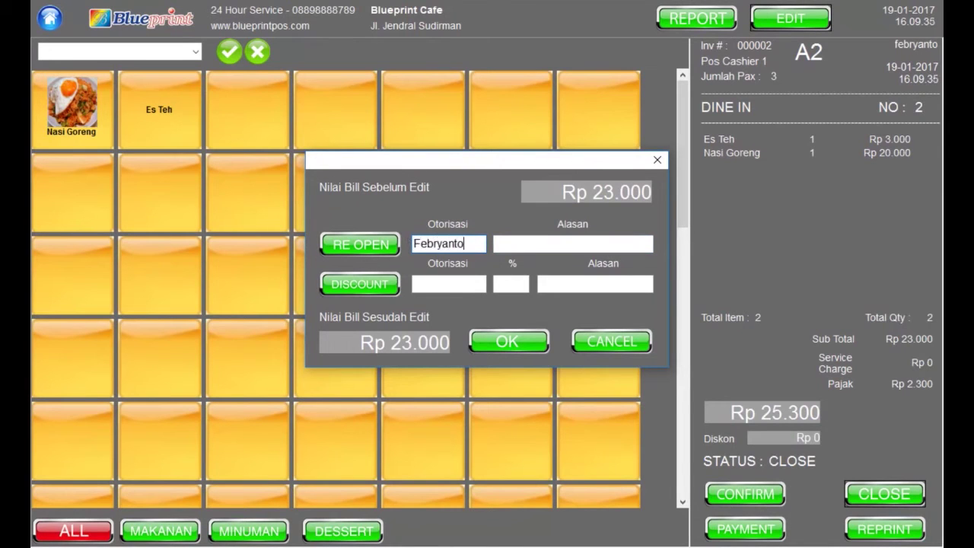
pyautogui.write('KEsalahan input')
pyautogui.click(383, 235)
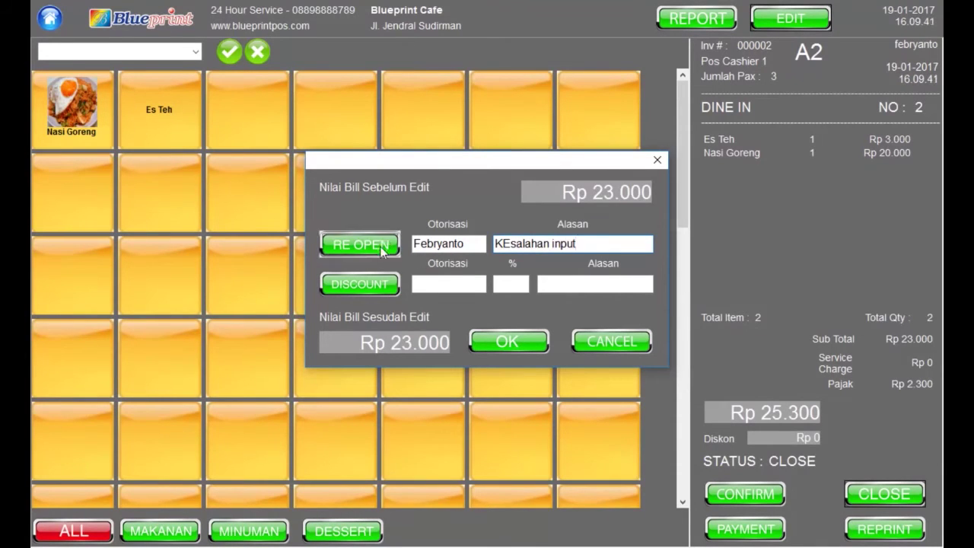
pyautogui.click(585, 315)
pyautogui.click(532, 344)
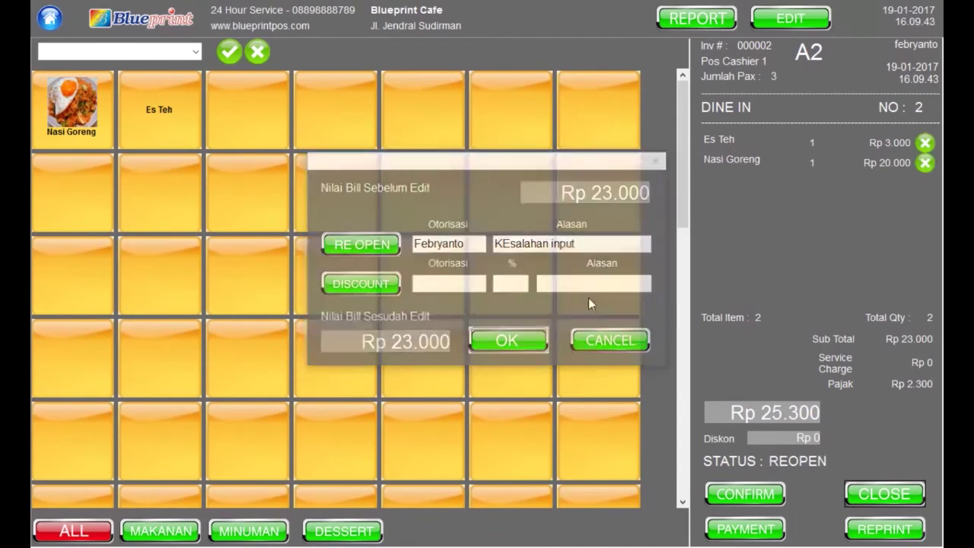
pyautogui.click(925, 162)
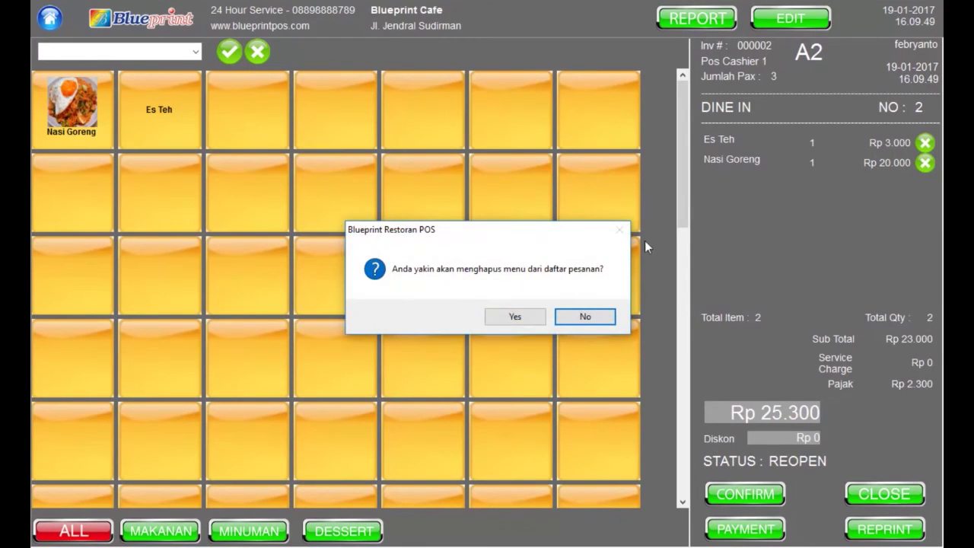
pyautogui.click(524, 320)
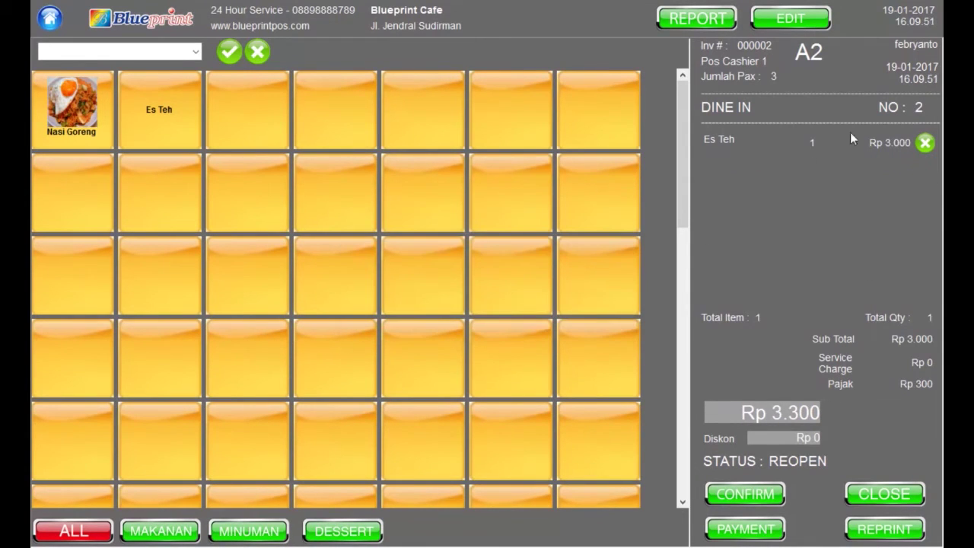
# Log in as supervisor again to edit table A2's Es Teh bill
pyautogui.click(815, 20)
pyautogui.click(561, 241)
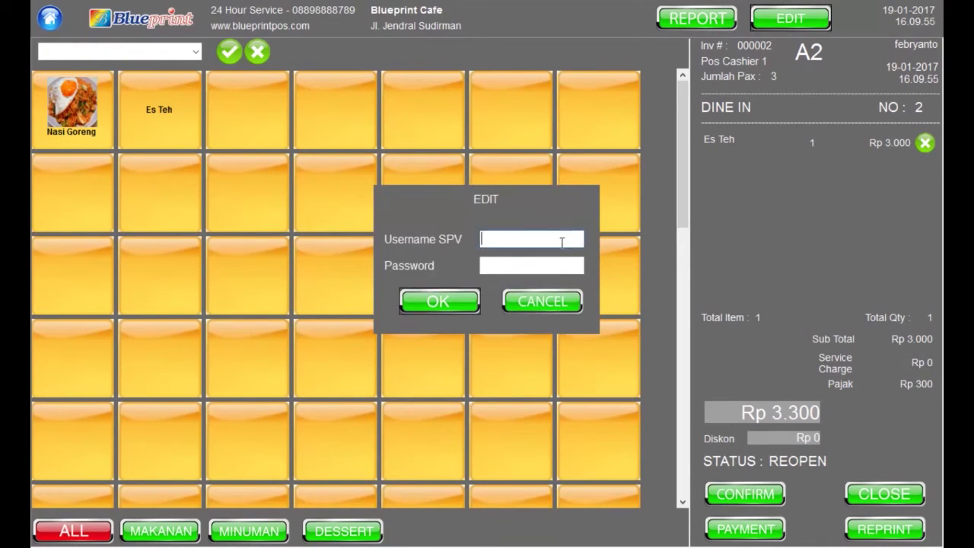
pyautogui.write('febryanto')
pyautogui.press('Tab')
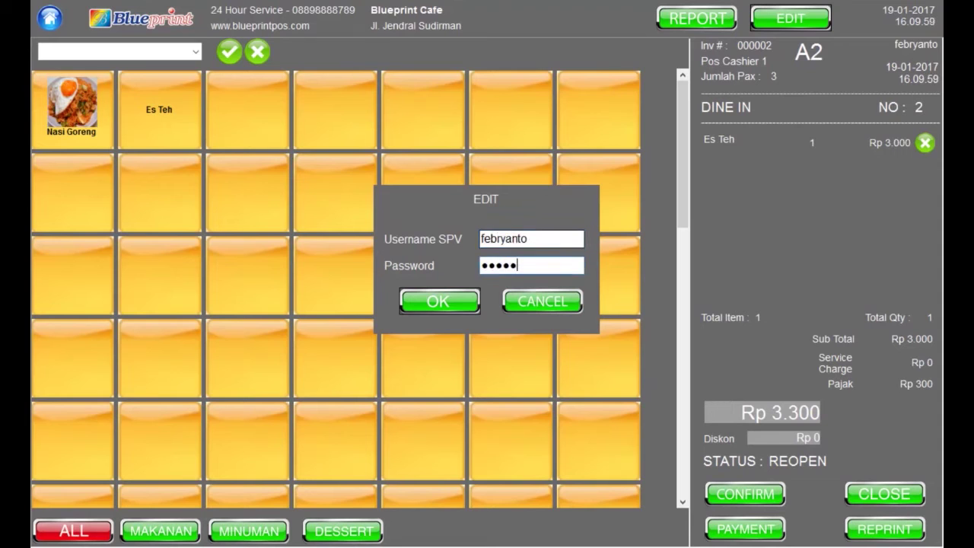
pyautogui.press('Return')
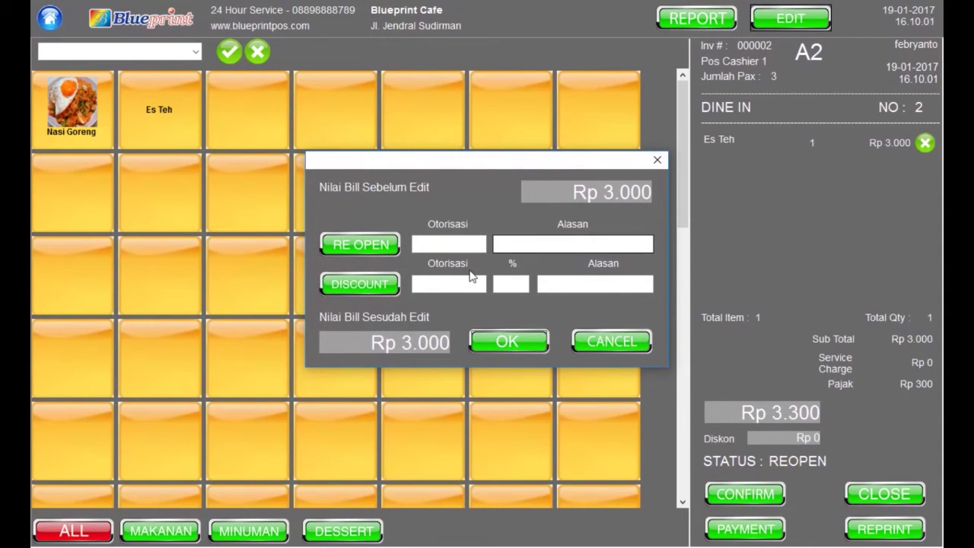
# Apply a 10% discount with reason 'Member' under supervisor authorisation, then close the bill
pyautogui.click(470, 286)
pyautogui.write('Febryanto')
pyautogui.press('Tab')
pyautogui.write('10')
pyautogui.press('Tab')
pyautogui.write('Member')
pyautogui.click(373, 286)
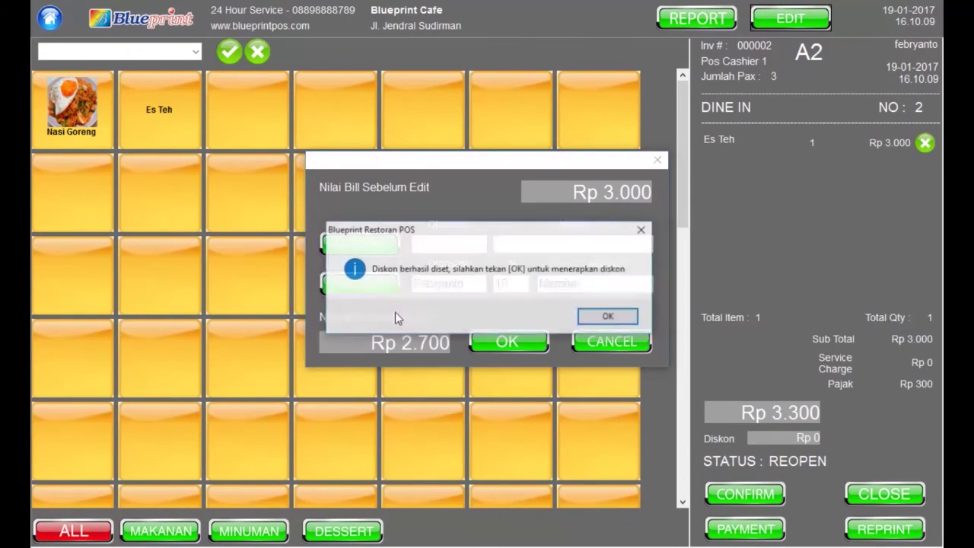
pyautogui.click(593, 317)
pyautogui.click(527, 336)
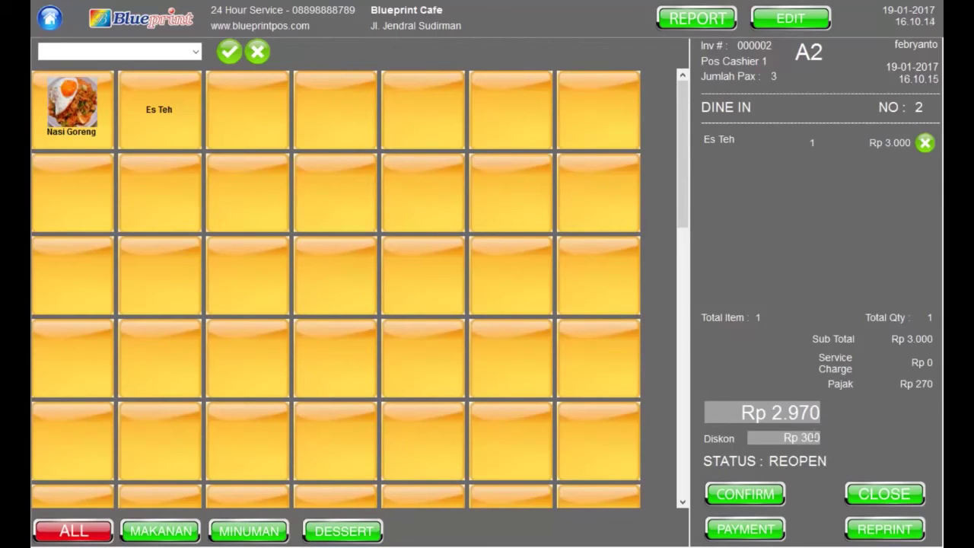
pyautogui.click(872, 498)
pyautogui.click(505, 318)
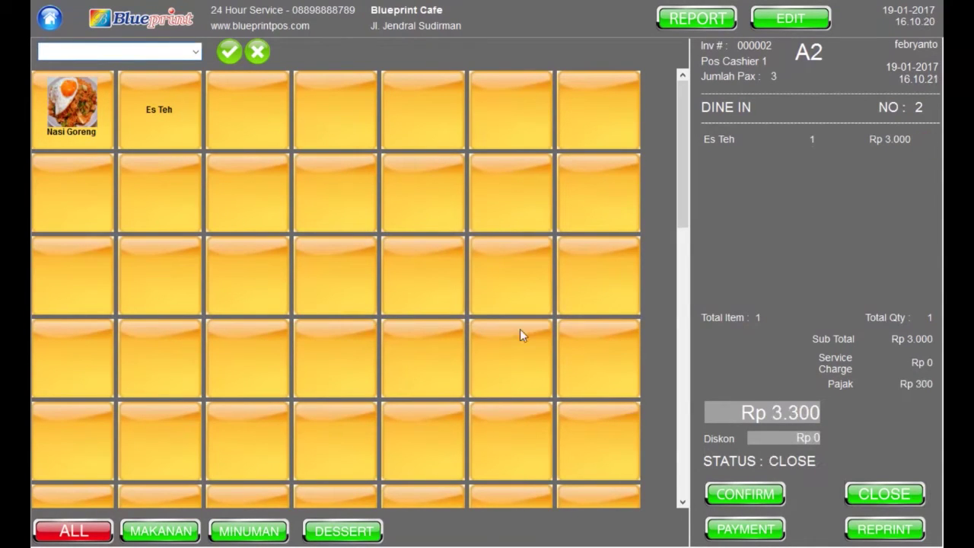
# Pay table A2's Rp 3.300 bill with Rp 100.000 cash, giving Rp 96.700 change
pyautogui.click(745, 530)
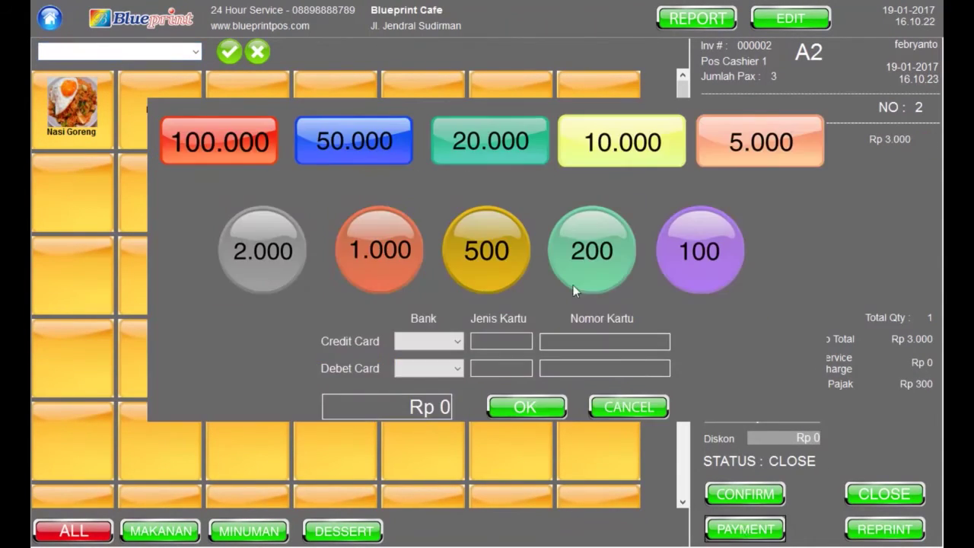
pyautogui.click(223, 134)
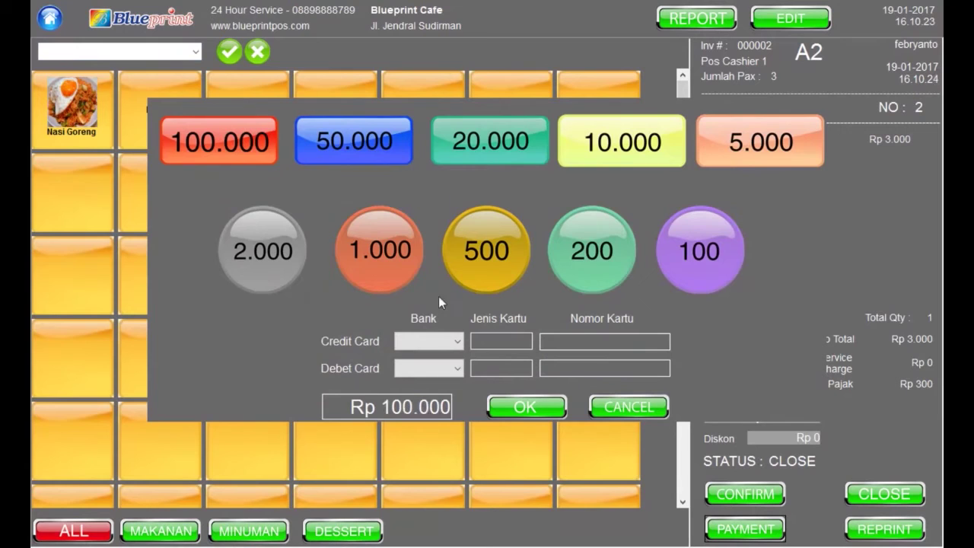
pyautogui.click(521, 406)
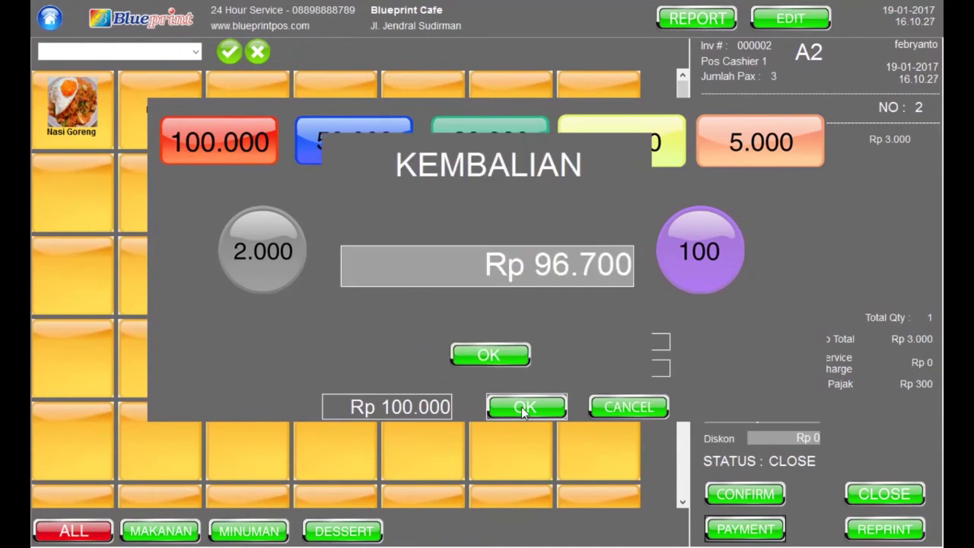
pyautogui.click(487, 353)
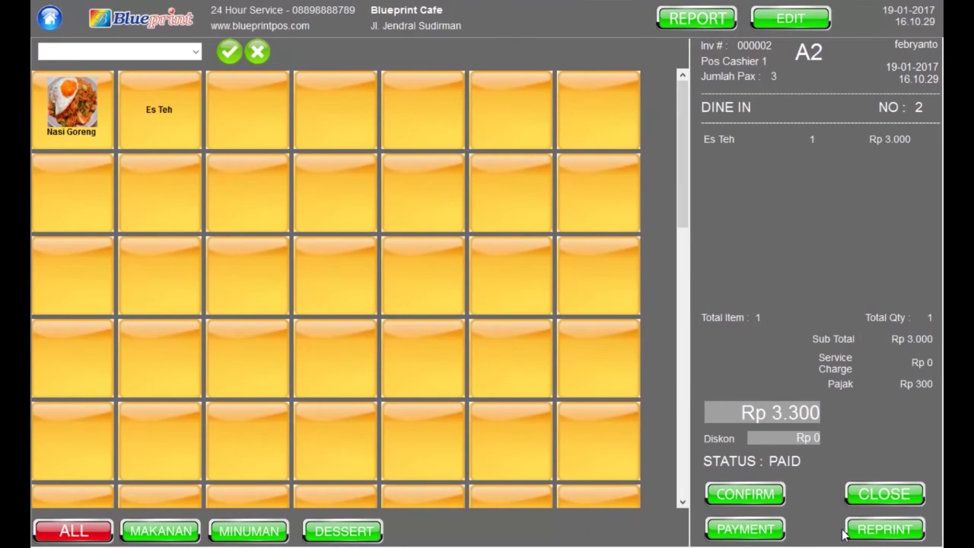
# Reprint the paid bill twice, close it, and return to the table map
pyautogui.click(883, 529)
pyautogui.click(898, 535)
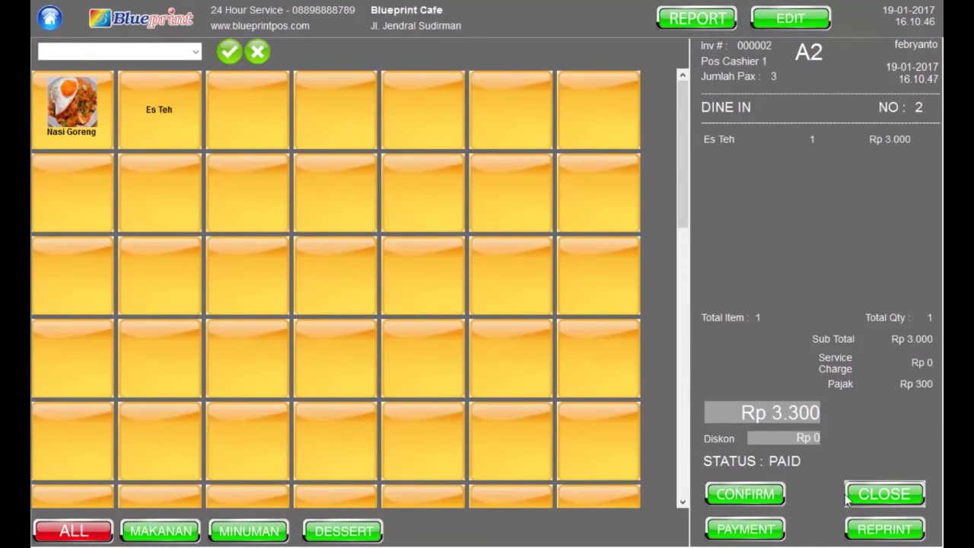
pyautogui.click(901, 494)
pyautogui.click(141, 26)
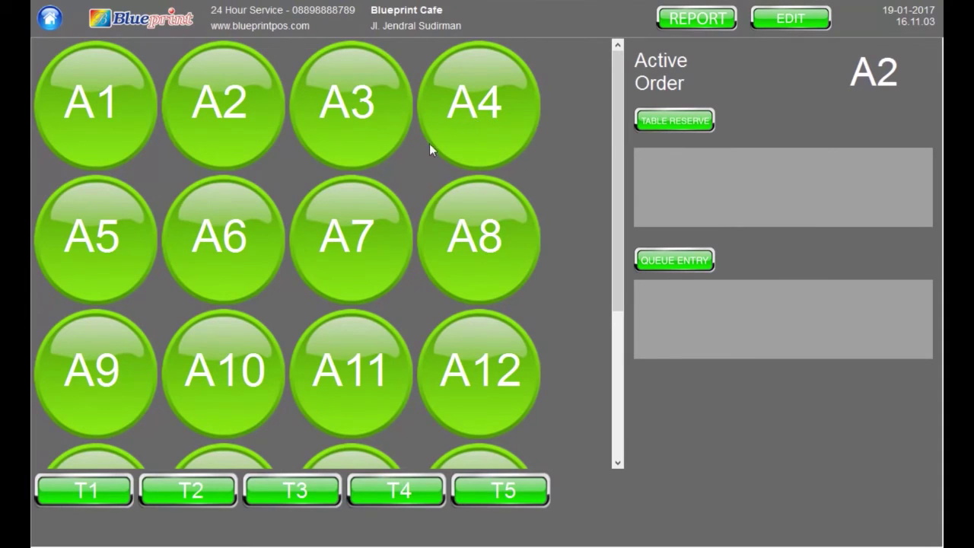
# Seat table A4 and confirm its order of Nasi Goreng and Es Teh
pyautogui.click(501, 110)
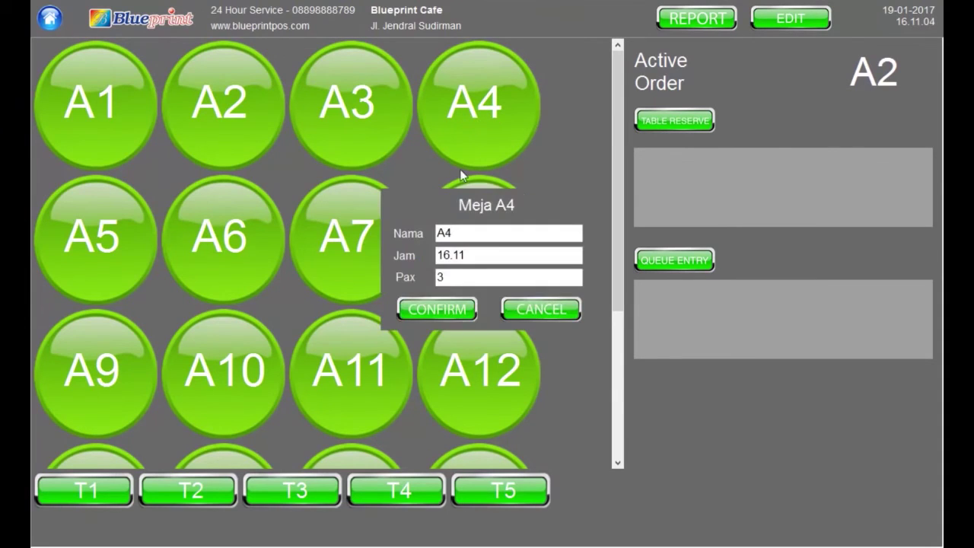
pyautogui.click(437, 309)
pyautogui.click(73, 107)
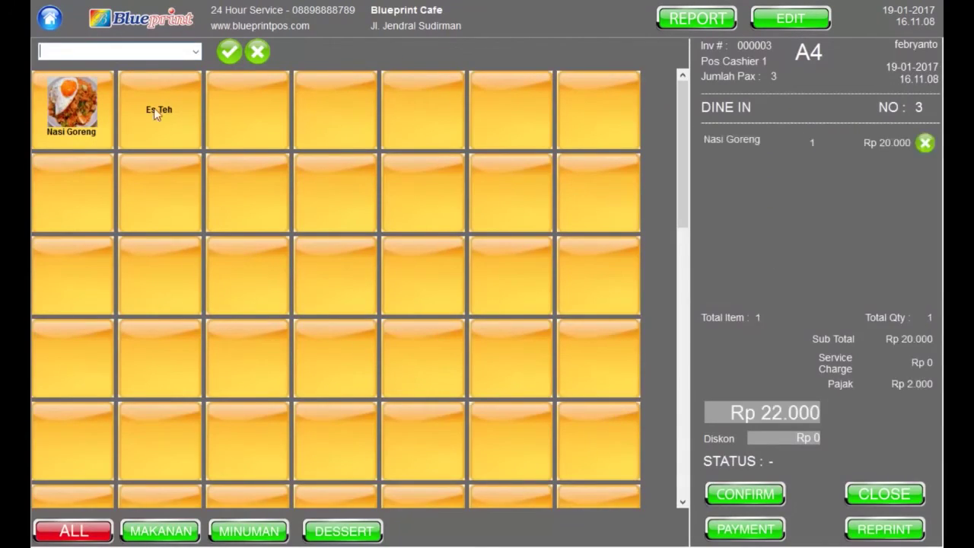
pyautogui.click(159, 109)
pyautogui.click(725, 493)
pyautogui.click(472, 318)
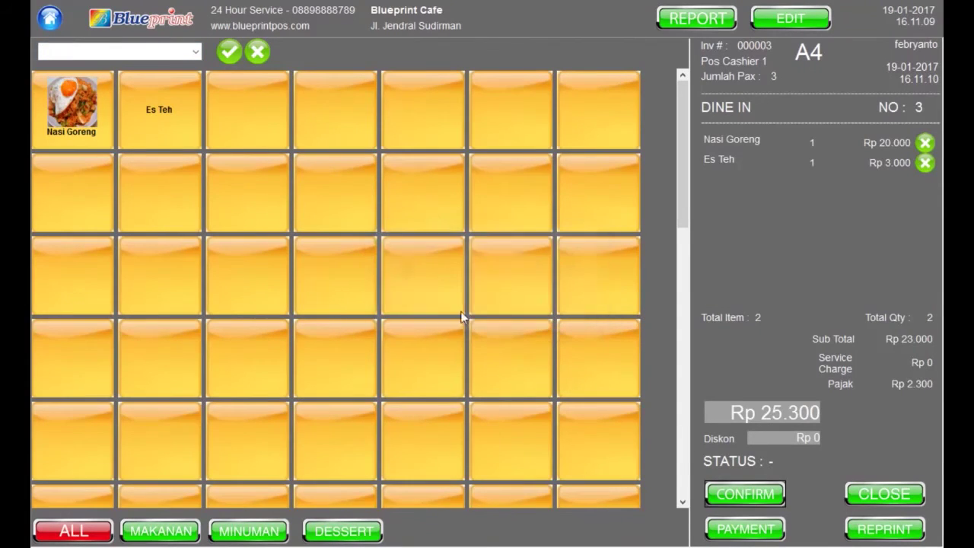
pyautogui.click(171, 22)
# Seat table A10, add Es Teh, and confirm its order before returning to the overview
pyautogui.click(270, 343)
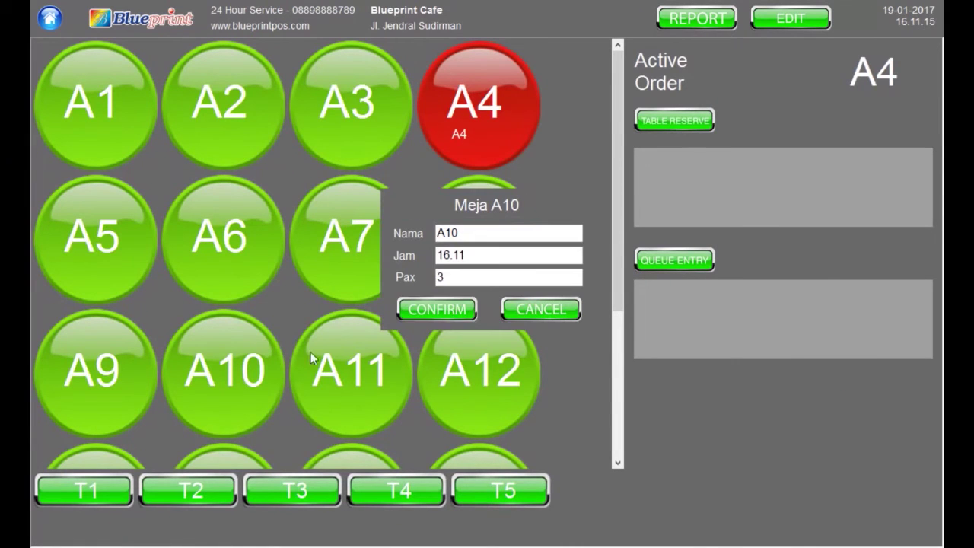
pyautogui.click(437, 309)
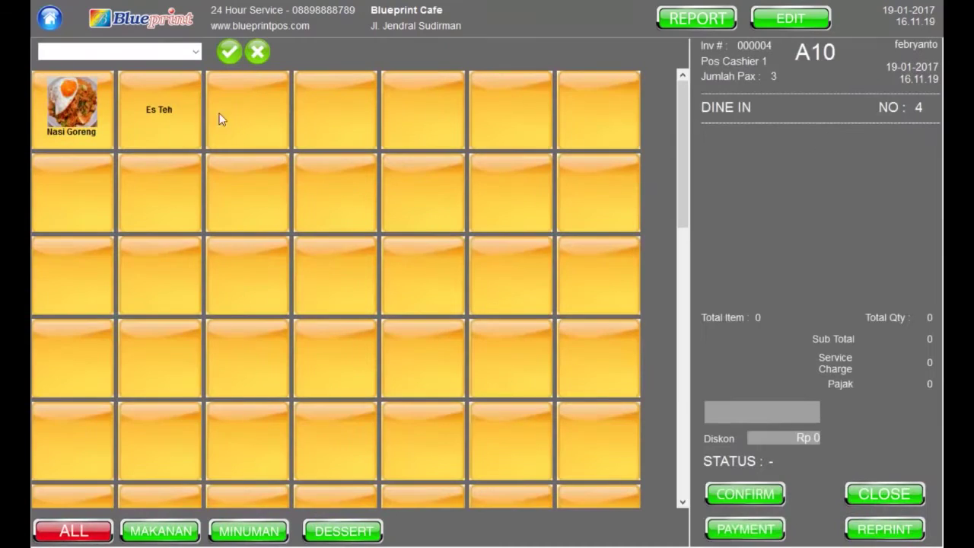
pyautogui.click(166, 149)
pyautogui.click(744, 493)
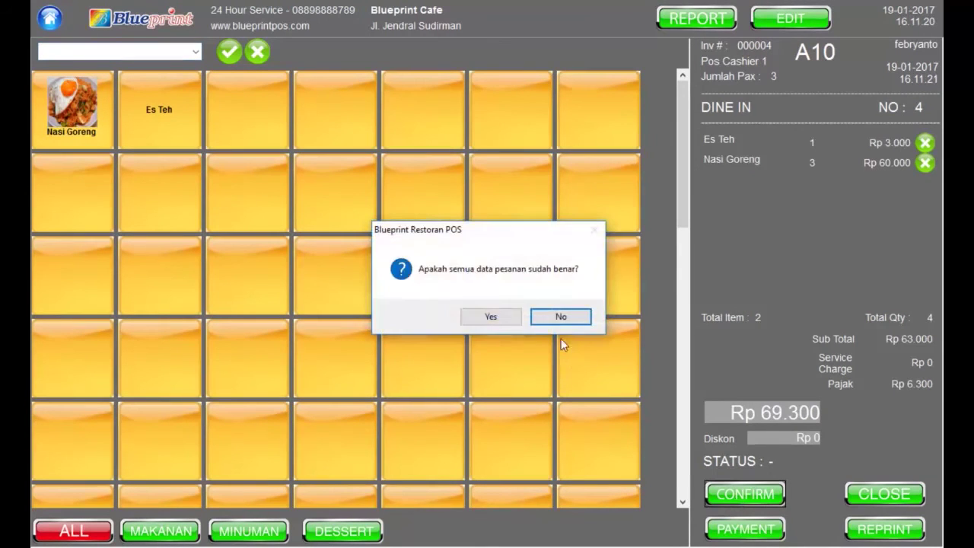
pyautogui.click(494, 321)
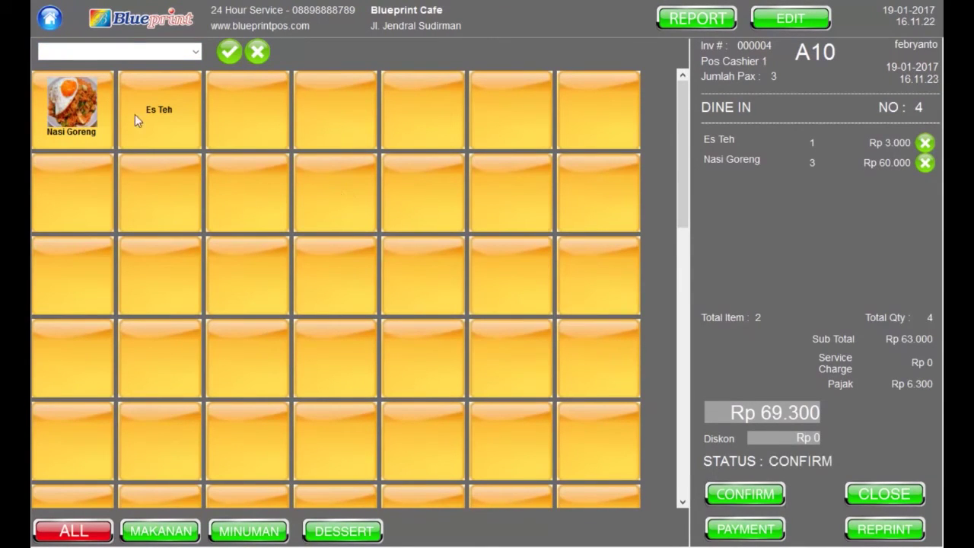
pyautogui.click(157, 22)
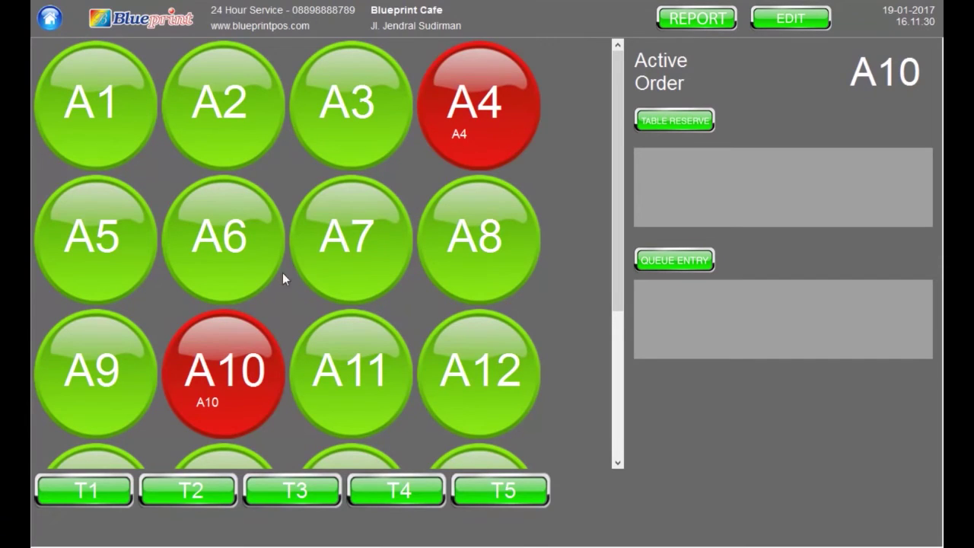
# Merge table A4 into destination table A10 with GABUNG and open the combined A10,A4 order
pyautogui.click(809, 28)
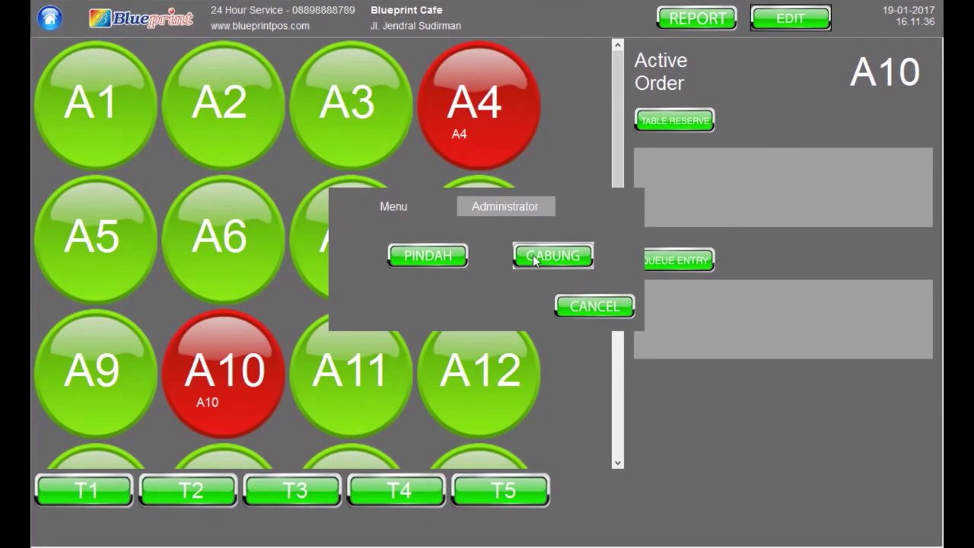
pyautogui.click(534, 258)
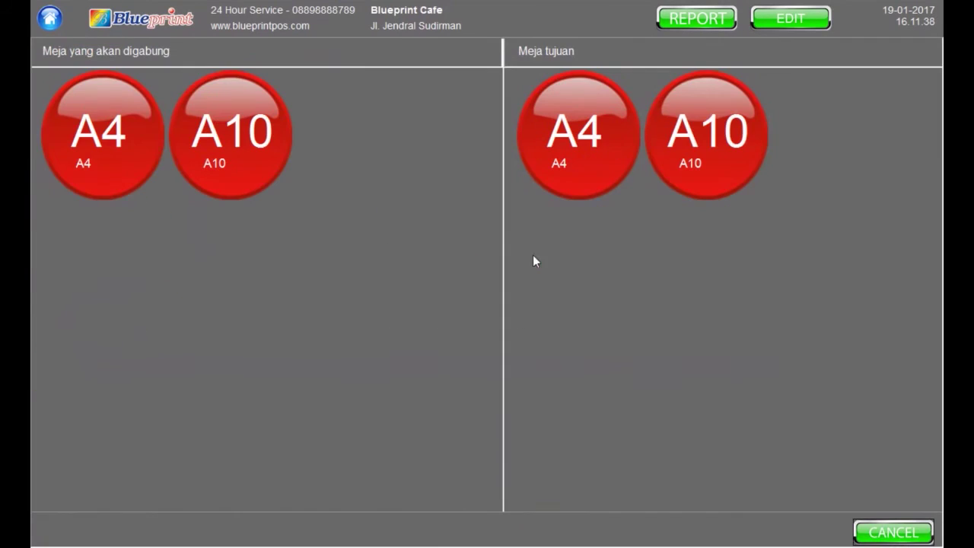
pyautogui.click(137, 145)
pyautogui.click(637, 132)
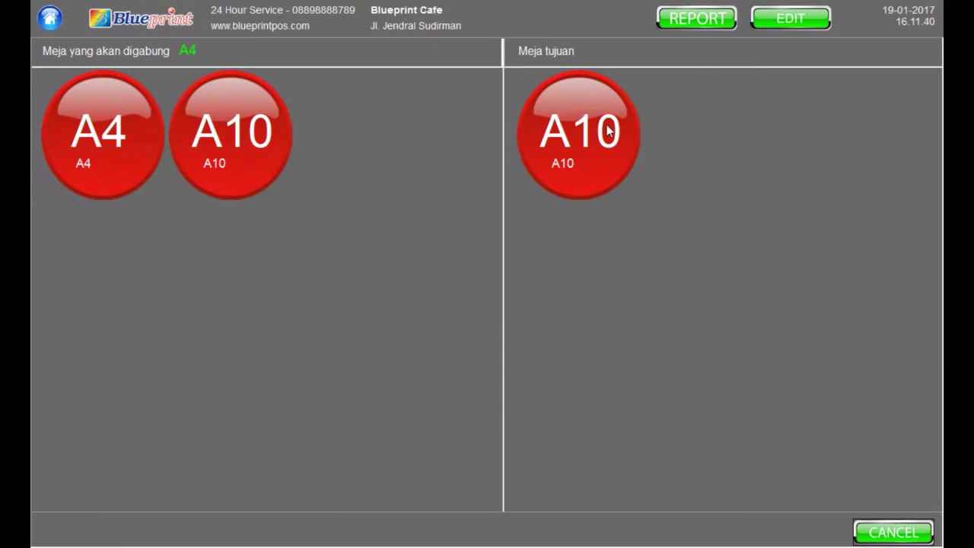
pyautogui.click(504, 319)
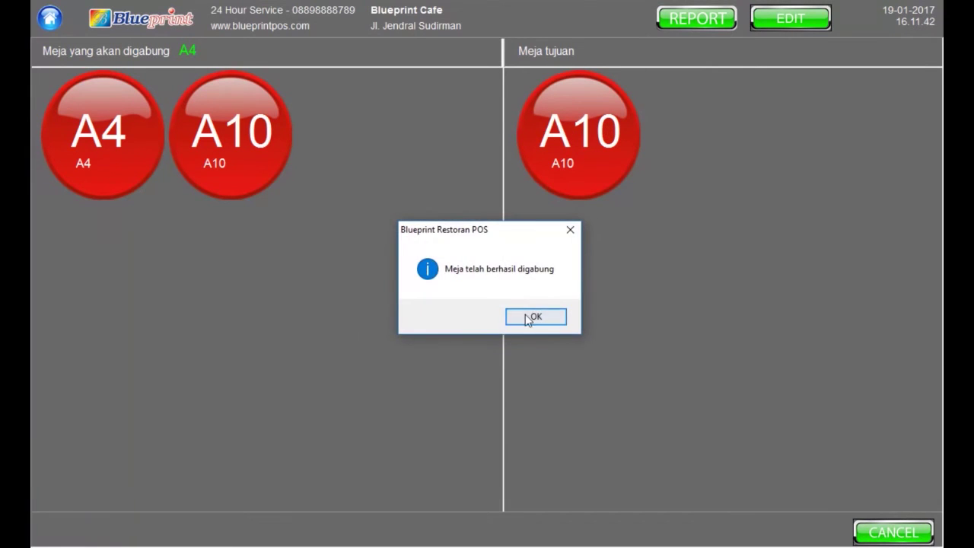
pyautogui.click(534, 316)
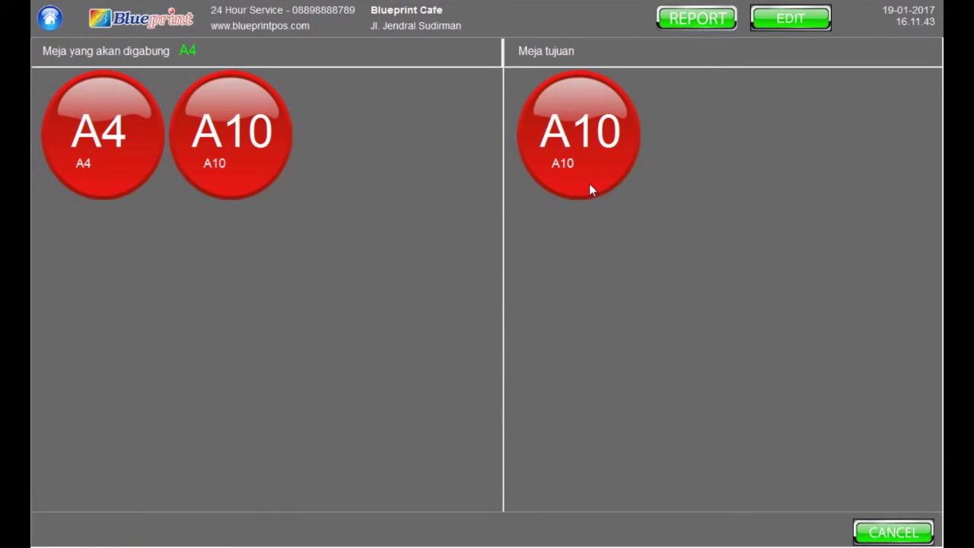
pyautogui.click(588, 183)
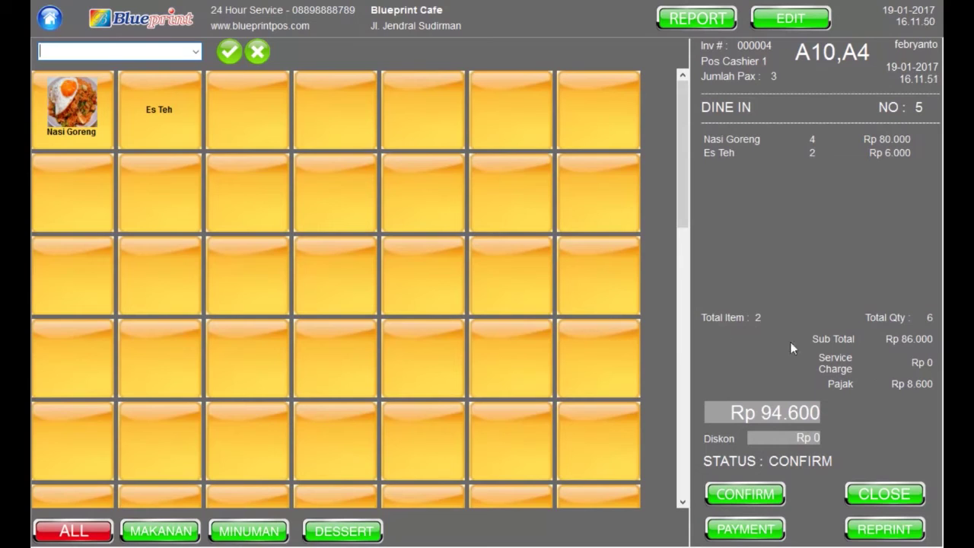
# Close the Rp 94.600 A10,A4 bill and pay two Rp 50.000 cash notes, giving Rp 5.400 change
pyautogui.click(887, 500)
pyautogui.click(499, 320)
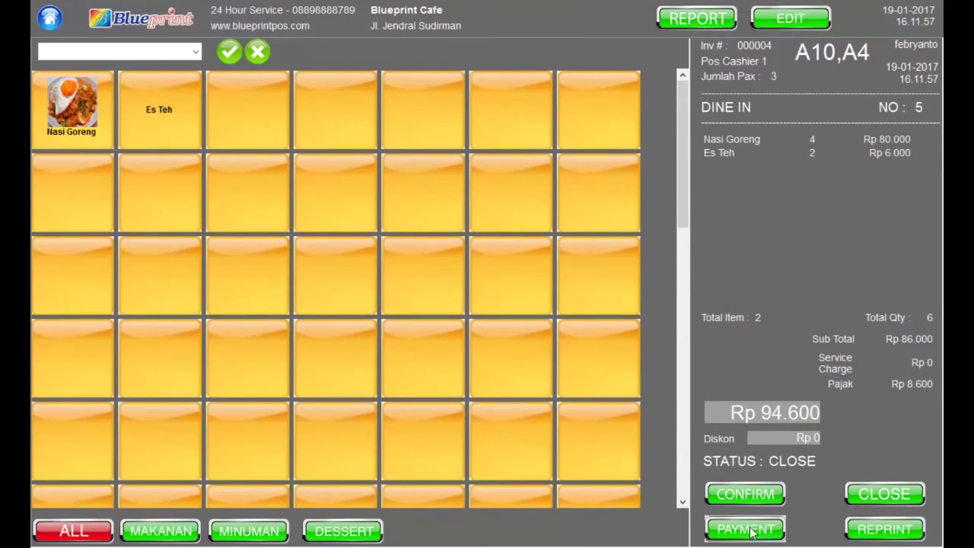
pyautogui.click(747, 531)
pyautogui.click(354, 140)
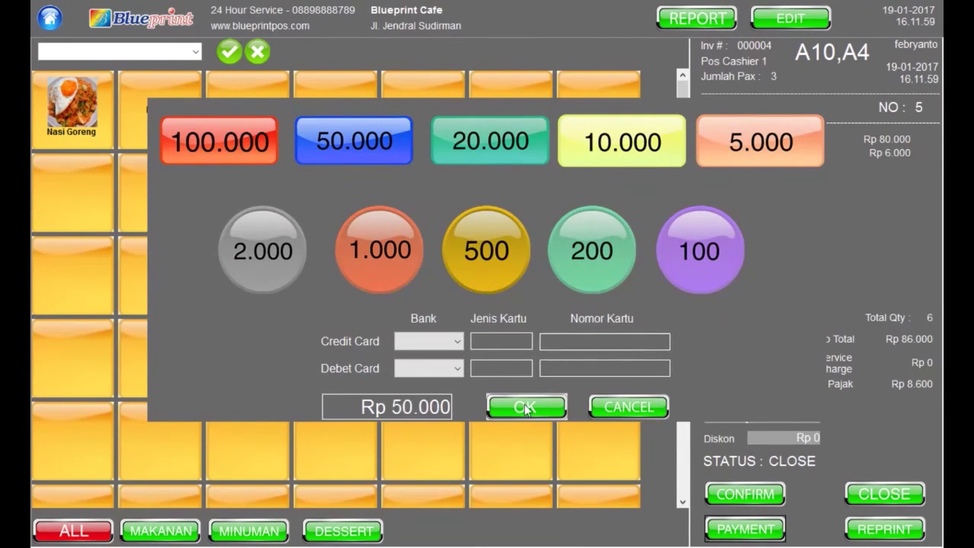
pyautogui.click(350, 137)
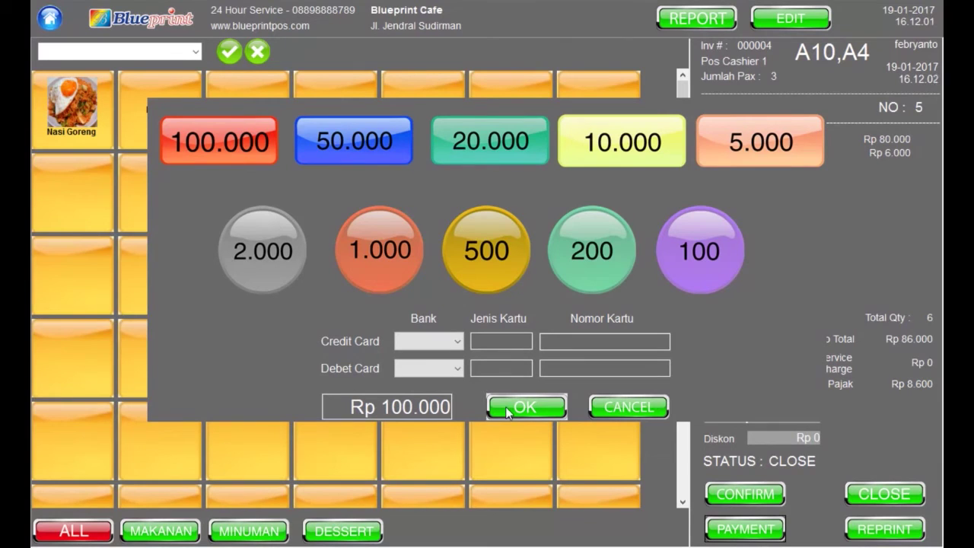
pyautogui.click(505, 406)
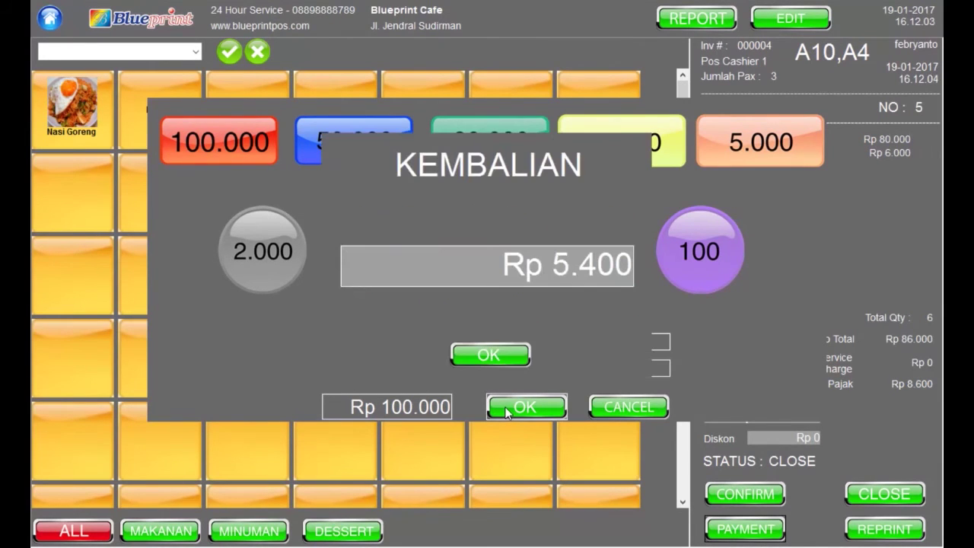
pyautogui.click(487, 365)
pyautogui.click(118, 23)
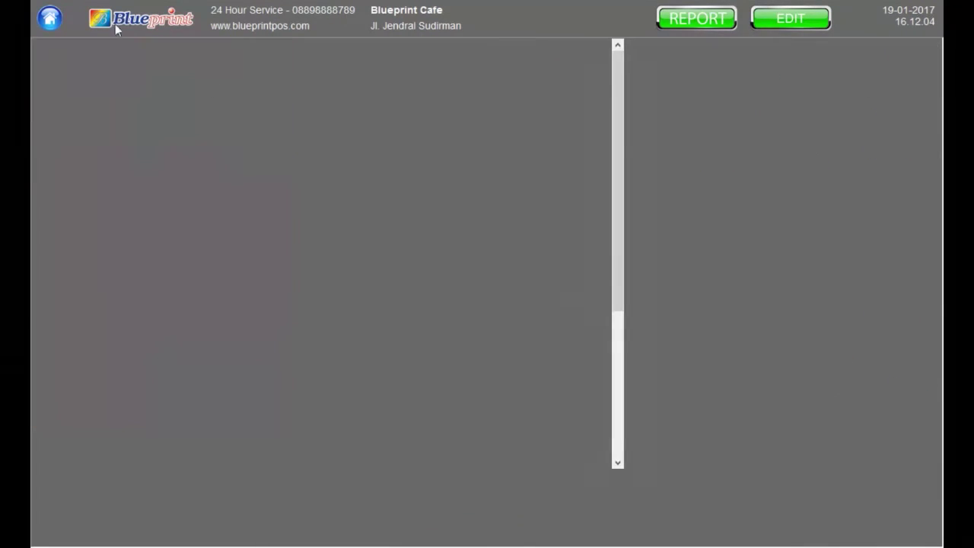
# Seat 3 guests at table A3 and confirm their Nasi Goreng and Es Teh order (Rp 25.300)
pyautogui.click(372, 130)
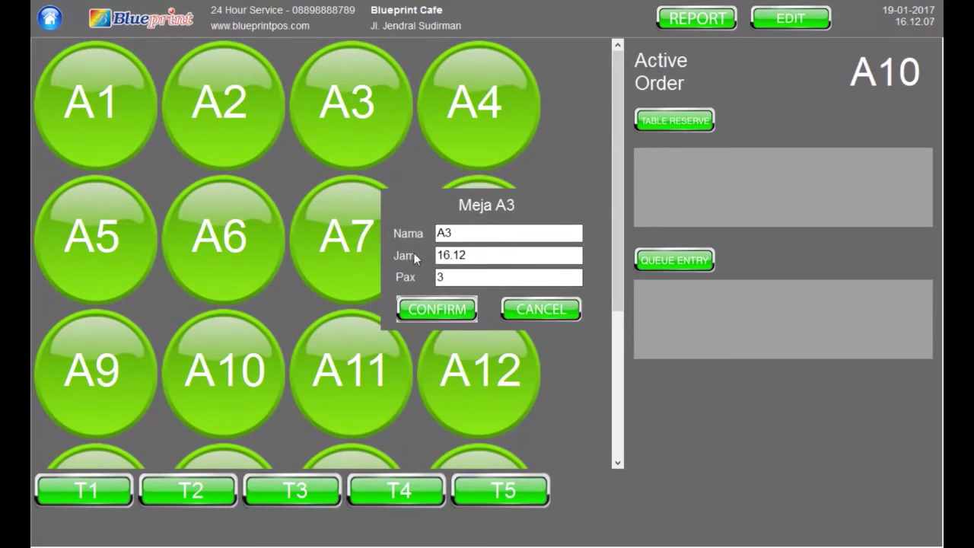
pyautogui.press('Return')
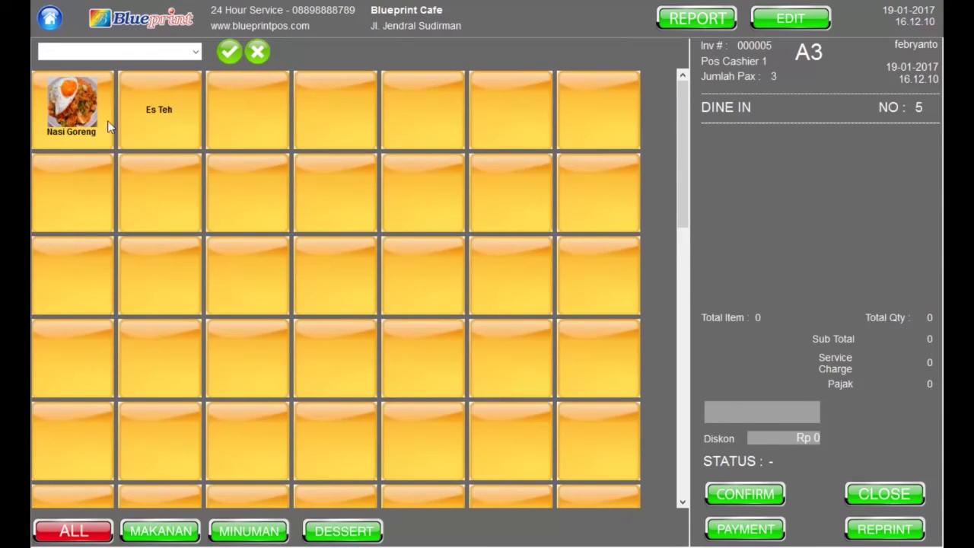
pyautogui.click(108, 126)
pyautogui.click(132, 132)
pyautogui.click(745, 494)
pyautogui.click(489, 316)
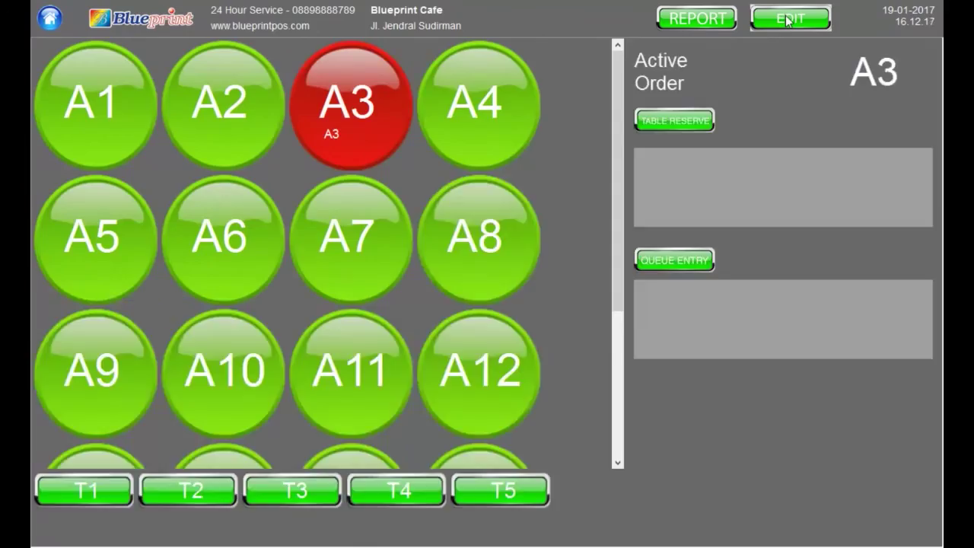
pyautogui.click(789, 18)
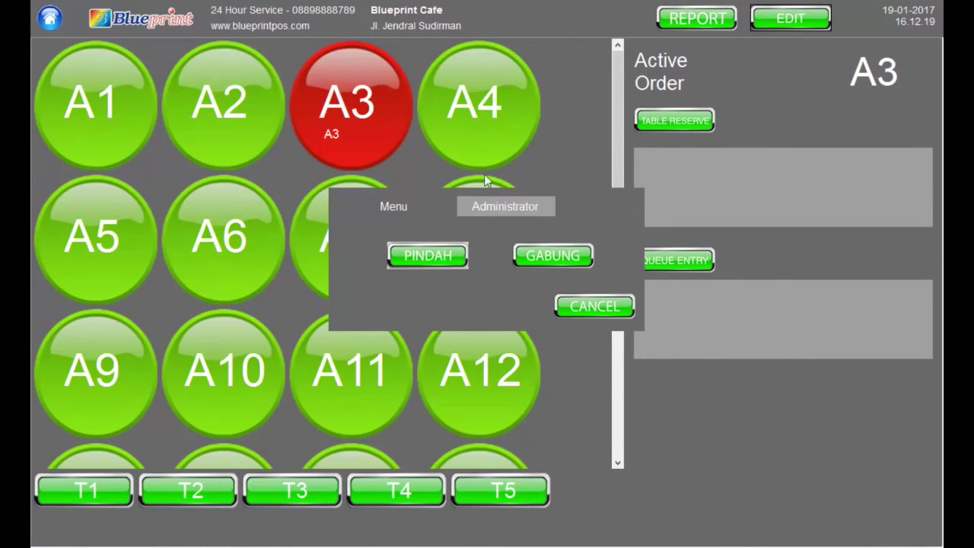
# Move table A3's order to destination table A7 with PINDAH, freeing A3
pyautogui.click(446, 258)
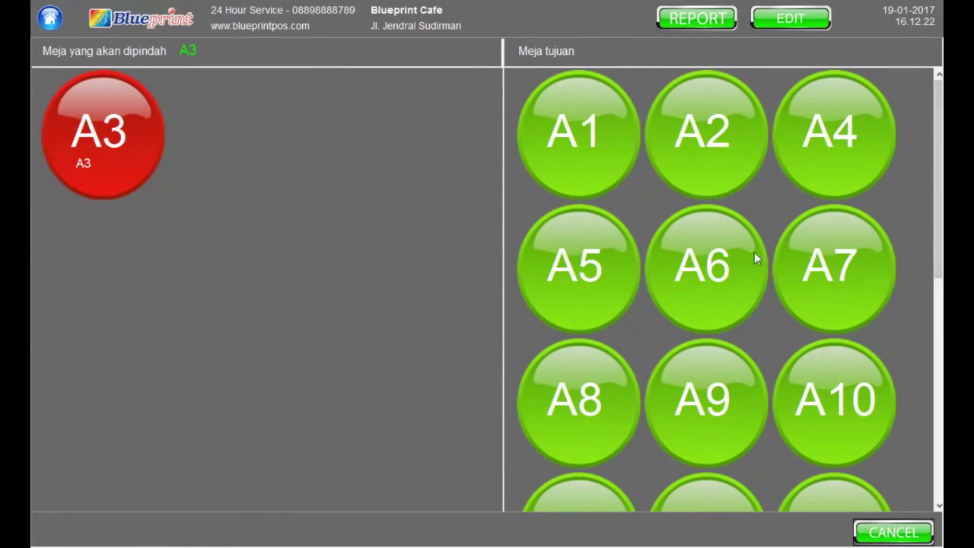
pyautogui.click(865, 271)
pyautogui.click(504, 318)
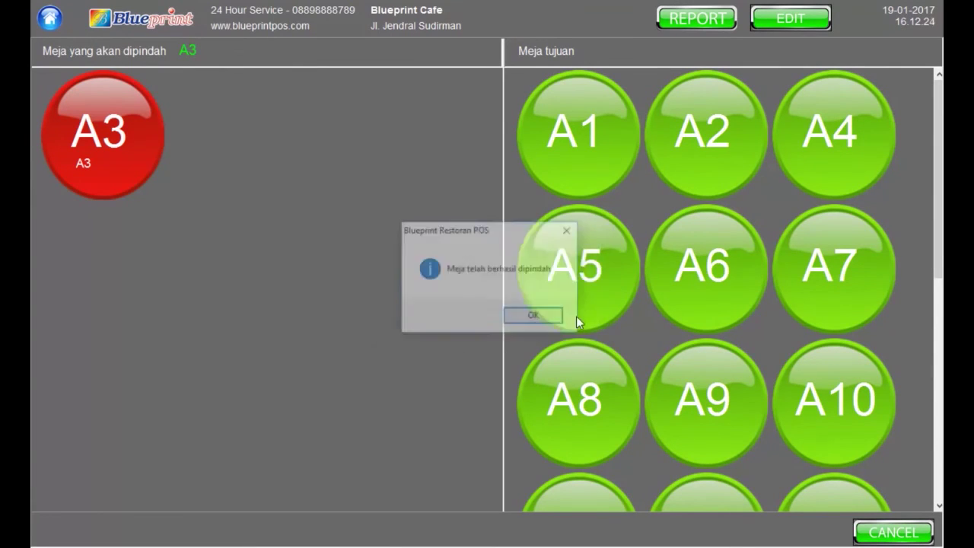
pyautogui.click(532, 308)
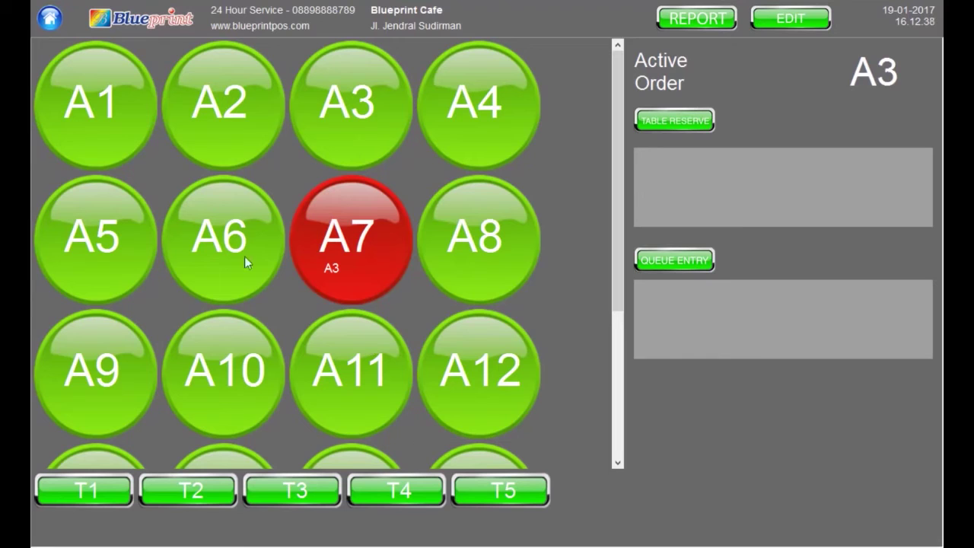
# Add a queue entry for a party of 3 with the guest's name and phone number
pyautogui.click(693, 260)
pyautogui.click(509, 211)
pyautogui.write('Leni')
pyautogui.press('Tab')
pyautogui.write('3')
pyautogui.click(529, 268)
pyautogui.write('1231524')
pyautogui.click(441, 327)
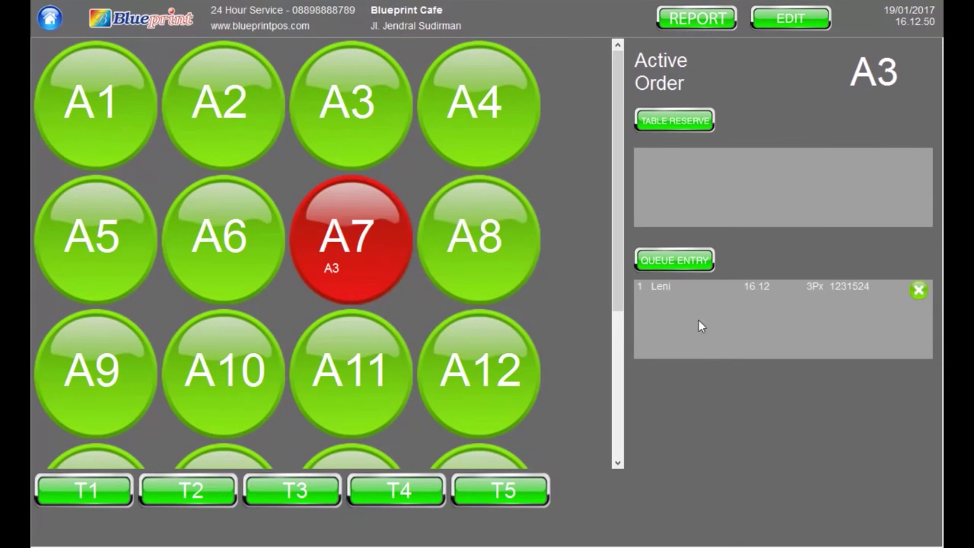
# Select the queued 3-guest party and start seating them at table A11
pyautogui.click(735, 292)
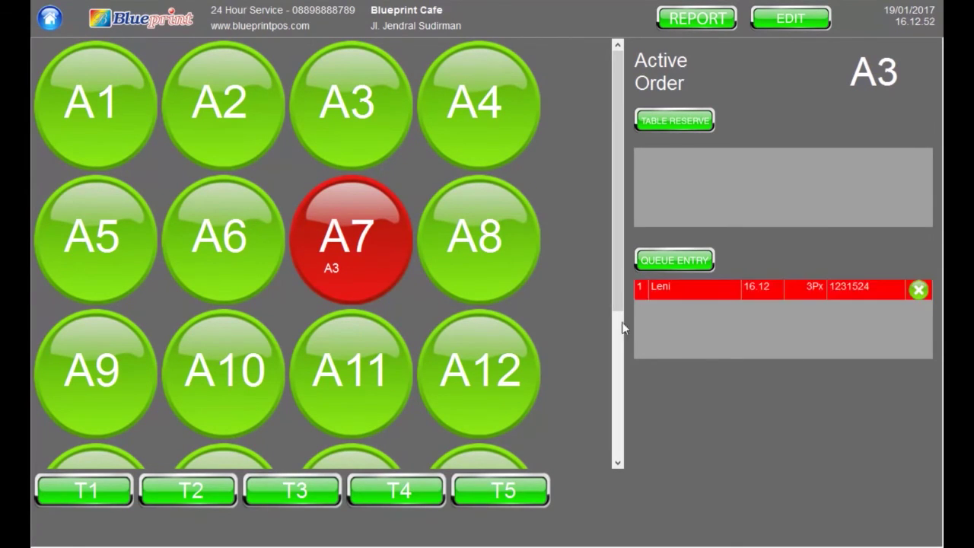
pyautogui.click(697, 287)
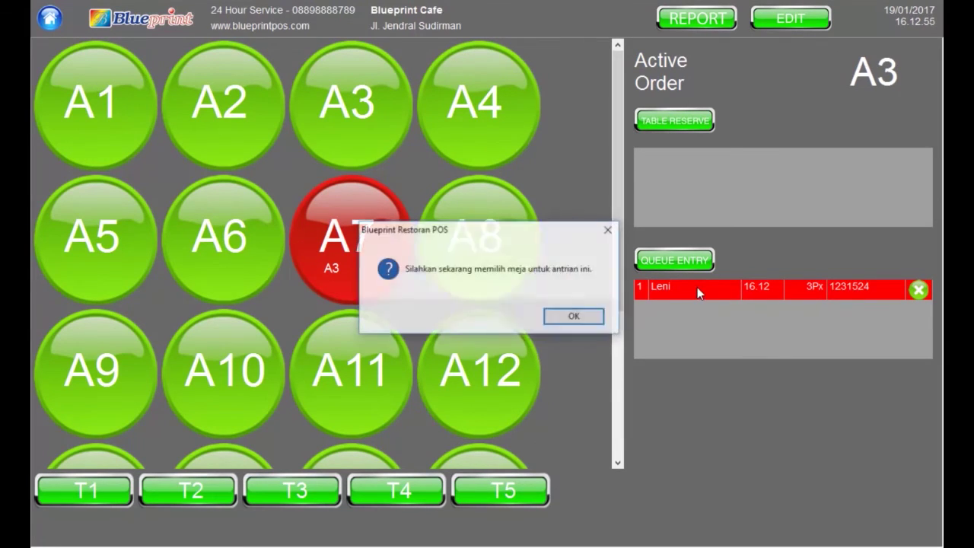
pyautogui.click(586, 315)
pyautogui.click(383, 356)
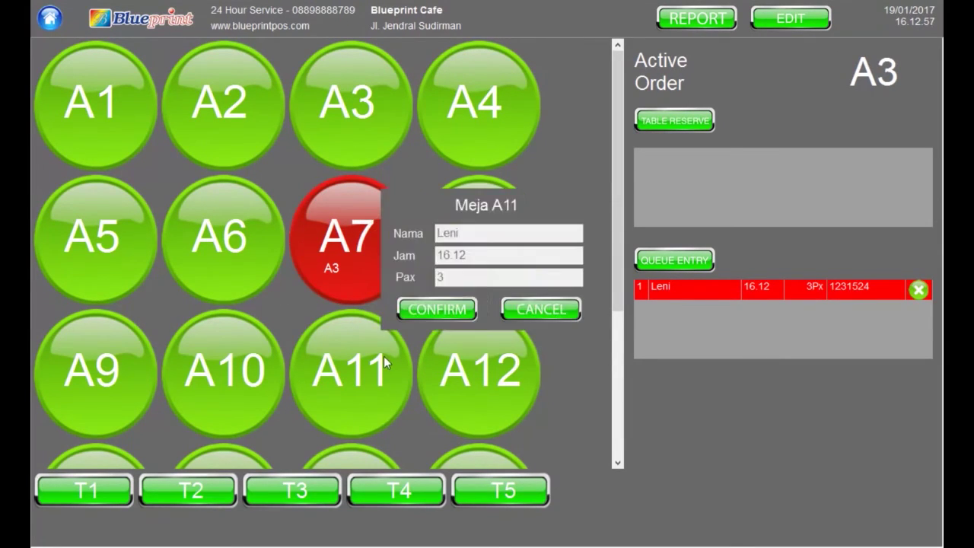
# Seat the party at A11 and confirm their order of two Nasi Goreng for Rp 44.000
pyautogui.click(446, 307)
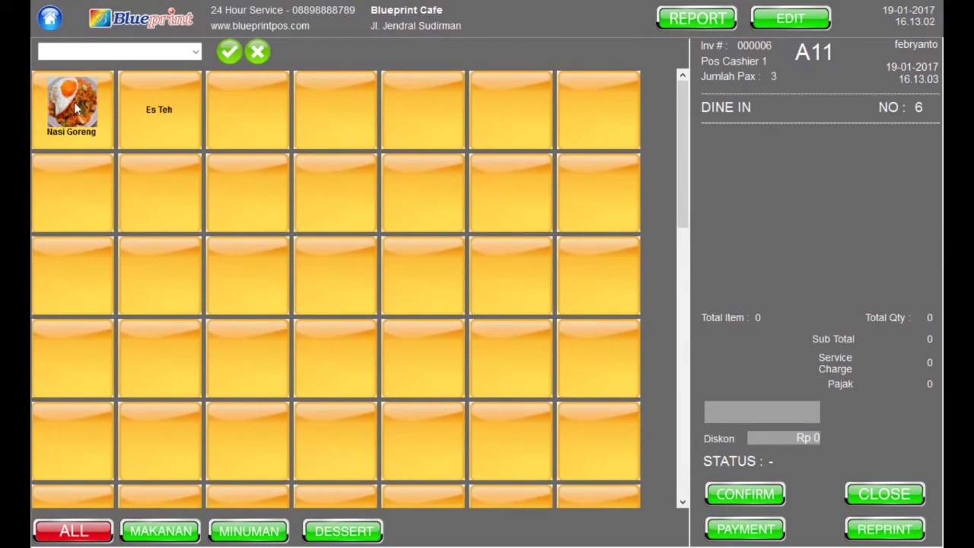
pyautogui.doubleClick(74, 108)
pyautogui.click(745, 494)
pyautogui.click(481, 319)
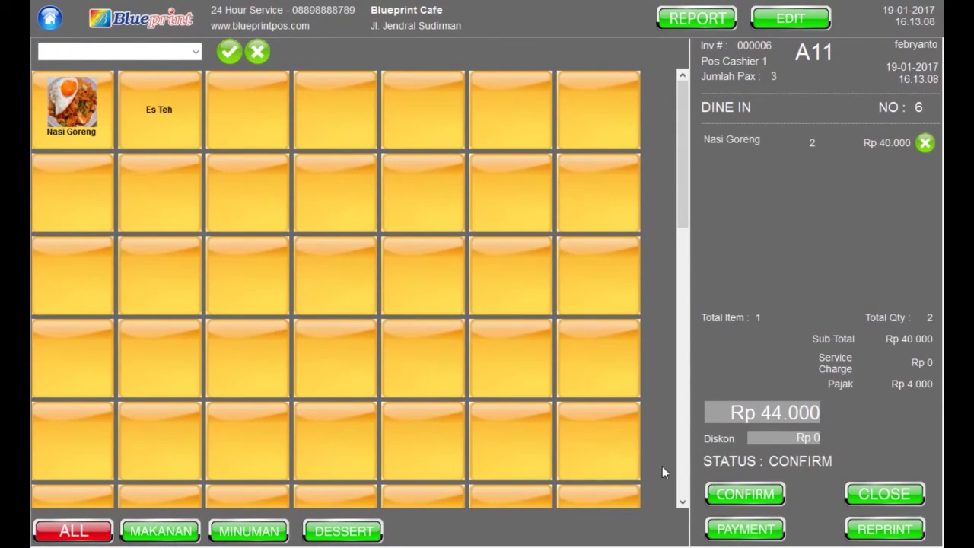
pyautogui.click(162, 22)
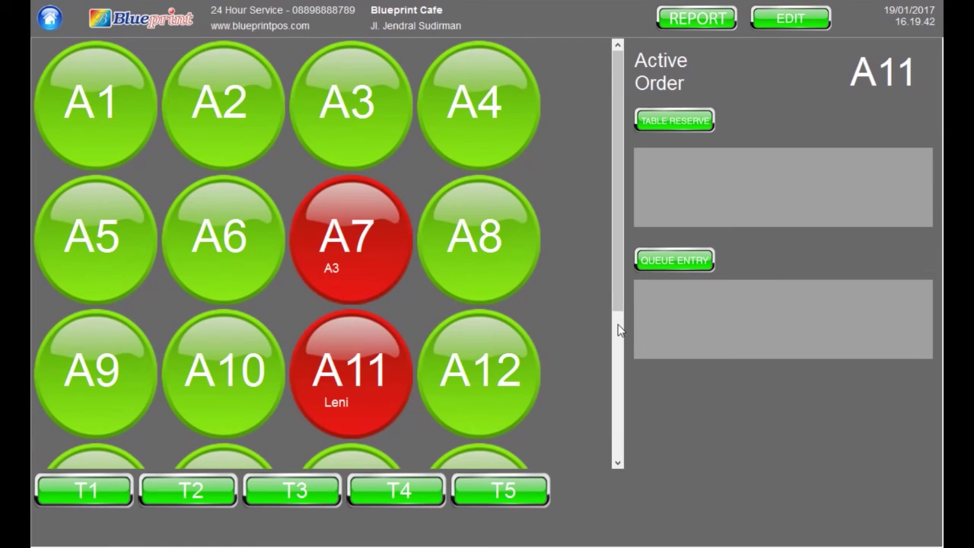
# Change Waktu Reservasi to 1 in the Supervisor restaurant settings and save
pyautogui.click(797, 24)
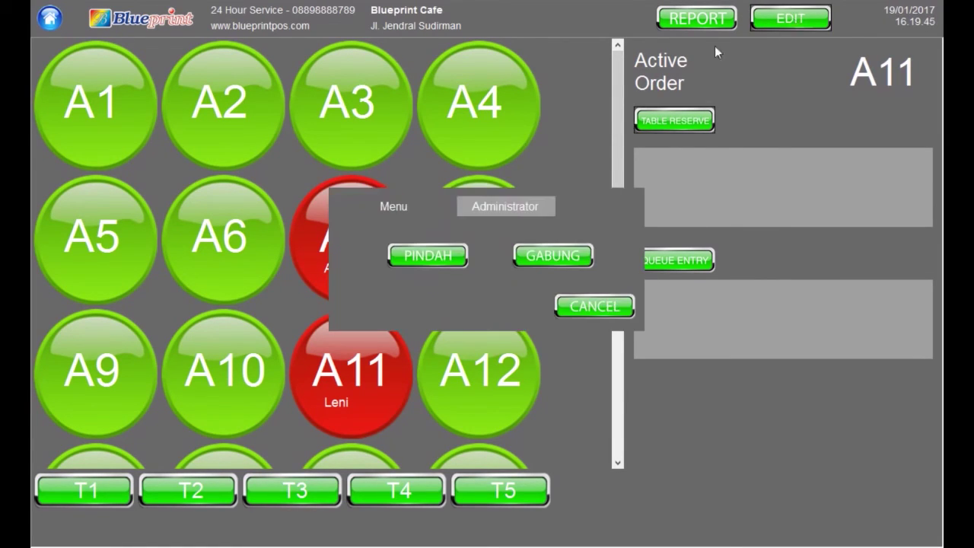
pyautogui.click(487, 212)
pyautogui.click(387, 254)
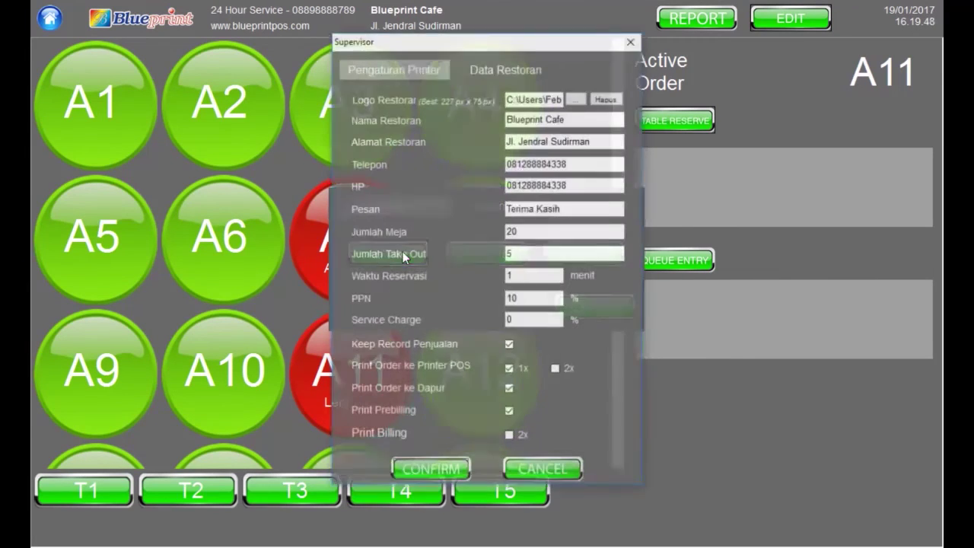
pyautogui.doubleClick(531, 277)
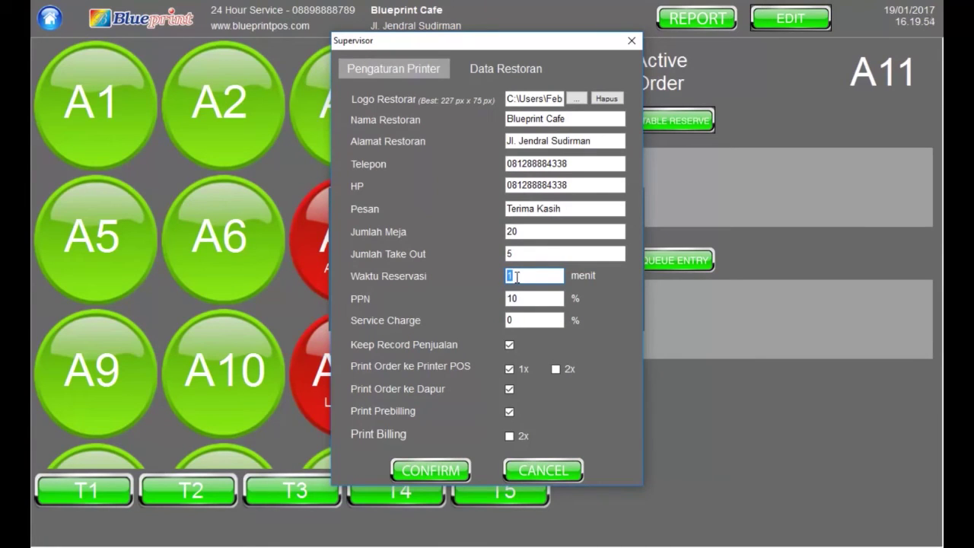
pyautogui.write('1')
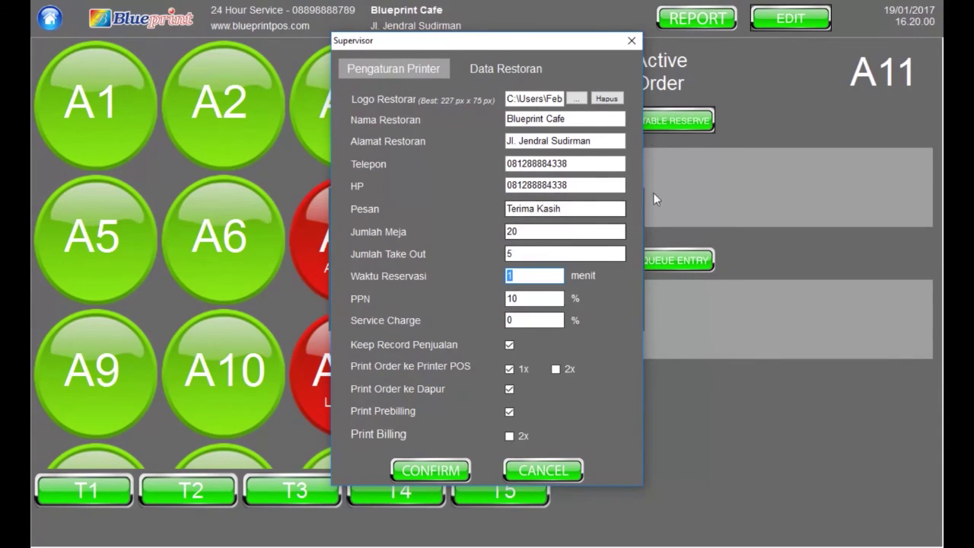
pyautogui.moveTo(596, 42); pyautogui.dragTo(485, 50)
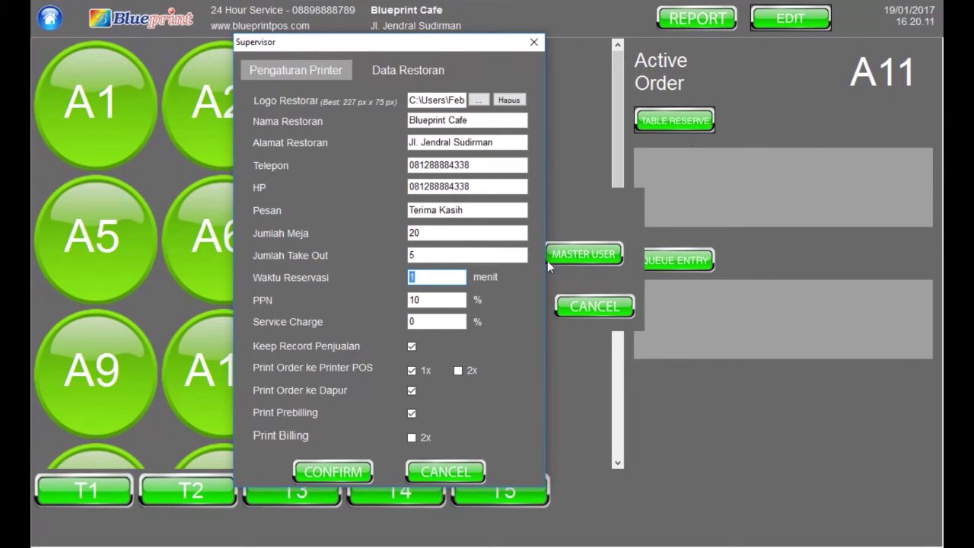
pyautogui.click(335, 478)
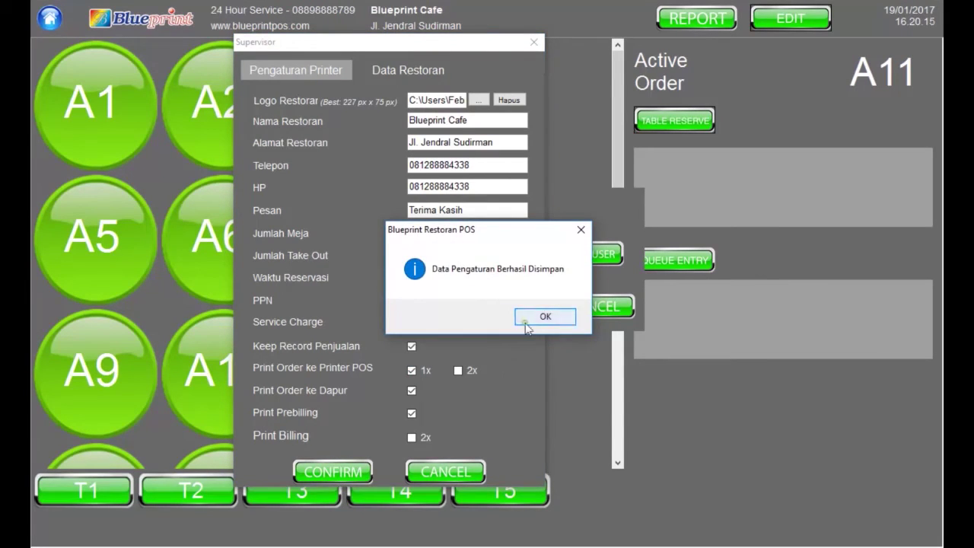
pyautogui.click(525, 322)
pyautogui.click(561, 309)
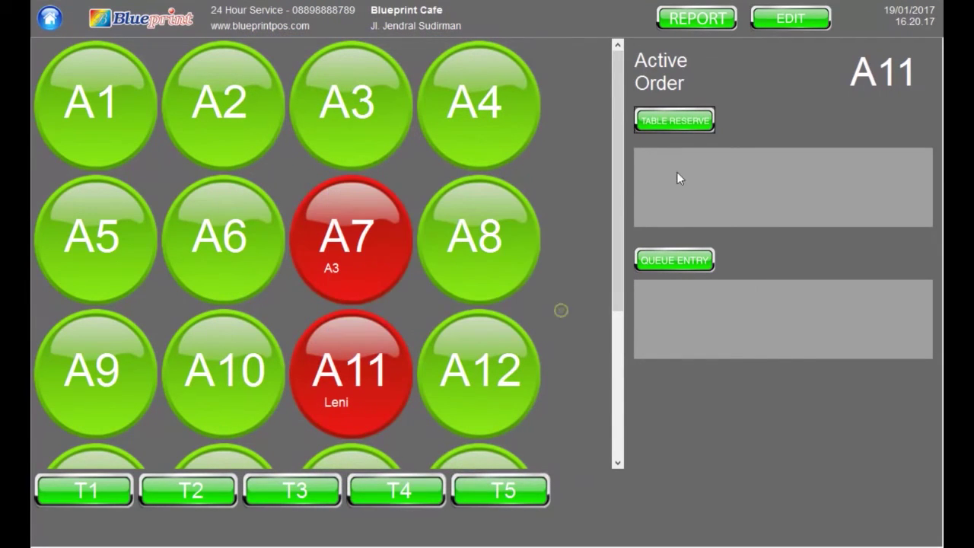
# Book a reservation for 3 guests at 16.20, entering the guest's name and phone number
pyautogui.click(688, 120)
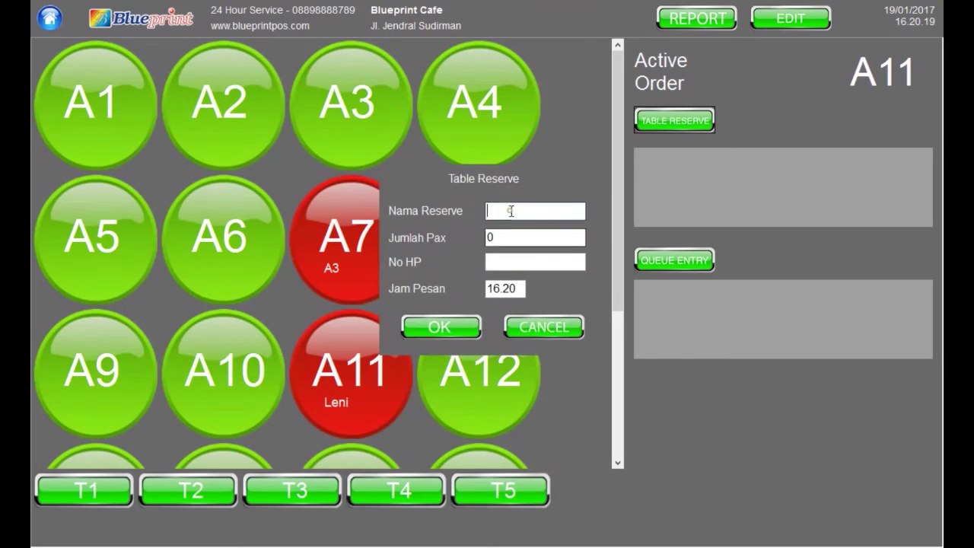
pyautogui.write('Hendi')
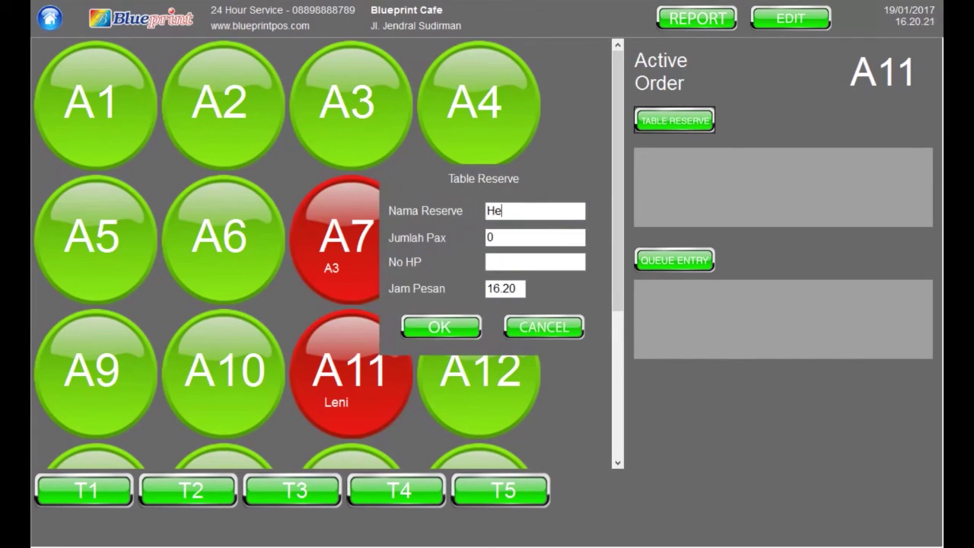
pyautogui.click(498, 237)
pyautogui.press('BackSpace')
pyautogui.write('3')
pyautogui.click(536, 261)
pyautogui.write('123123123')
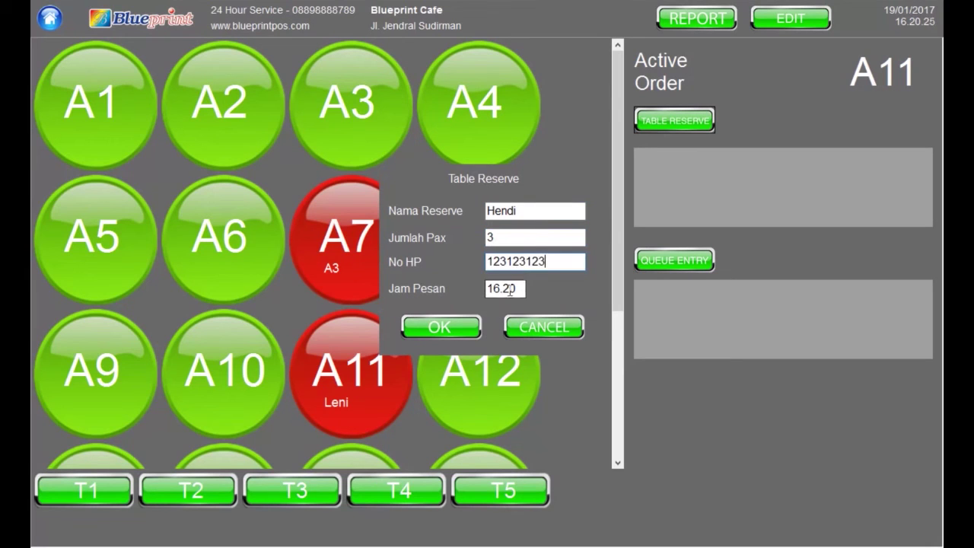
pyautogui.click(439, 326)
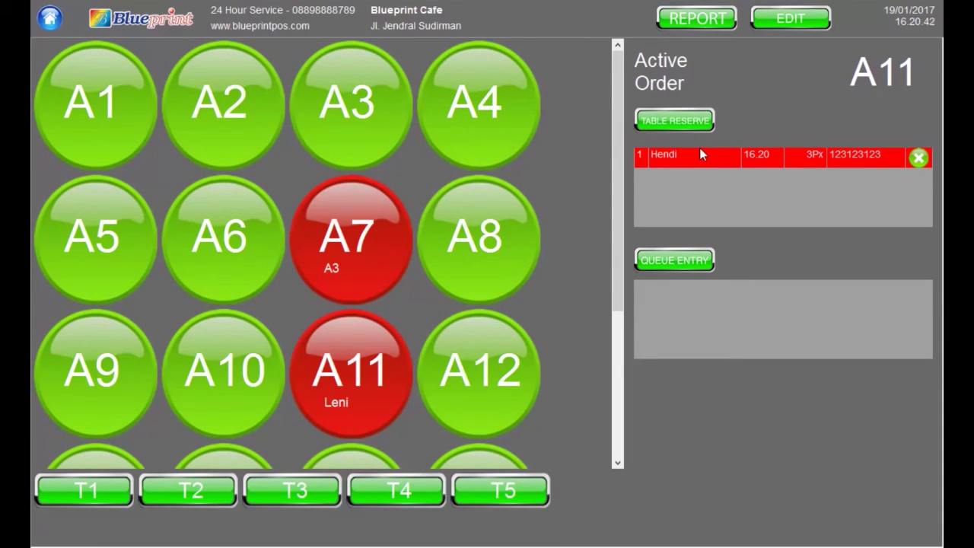
pyautogui.click(521, 495)
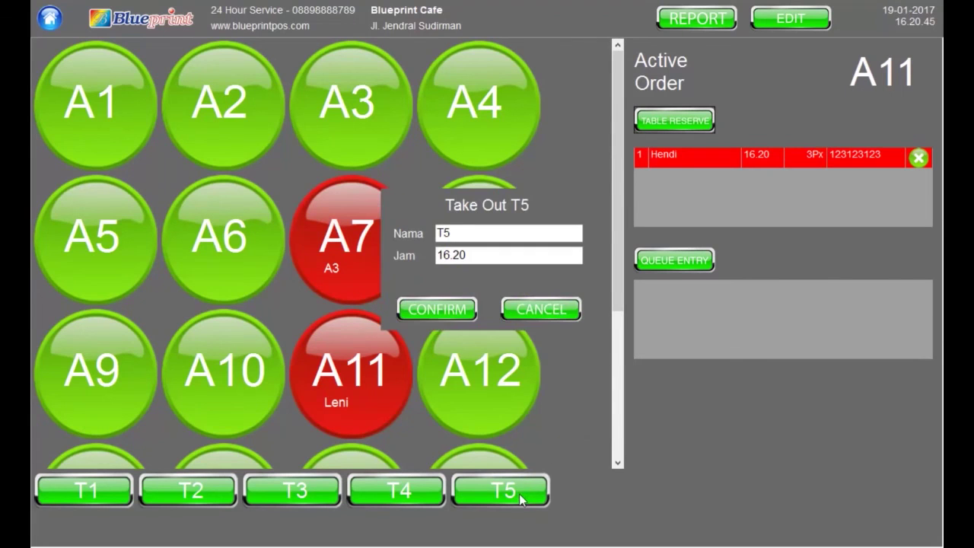
# Confirm a T5 takeaway of Es Teh and Nasi Goreng (Rp 25.300), then delete the 16.20 reservation
pyautogui.click(439, 306)
pyautogui.click(159, 109)
pyautogui.click(71, 107)
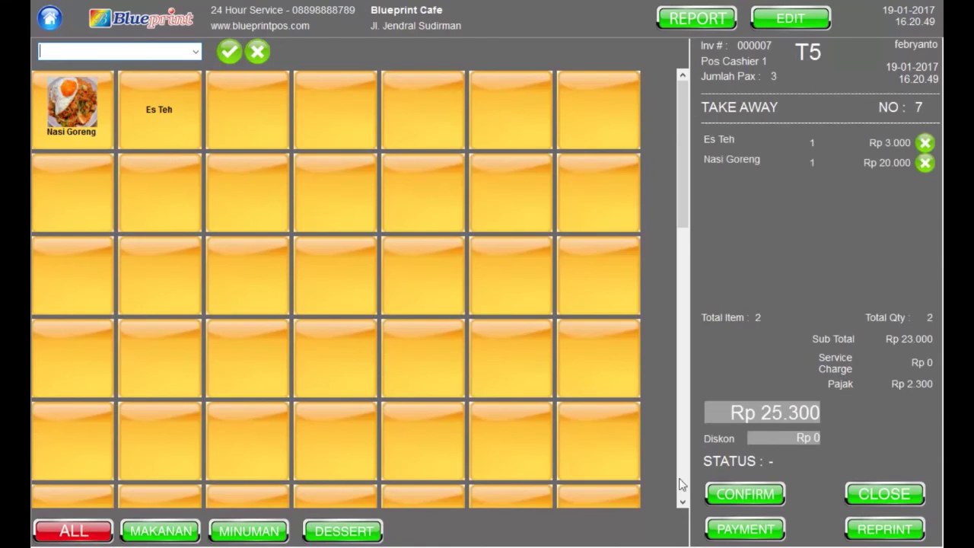
pyautogui.click(745, 494)
pyautogui.click(485, 319)
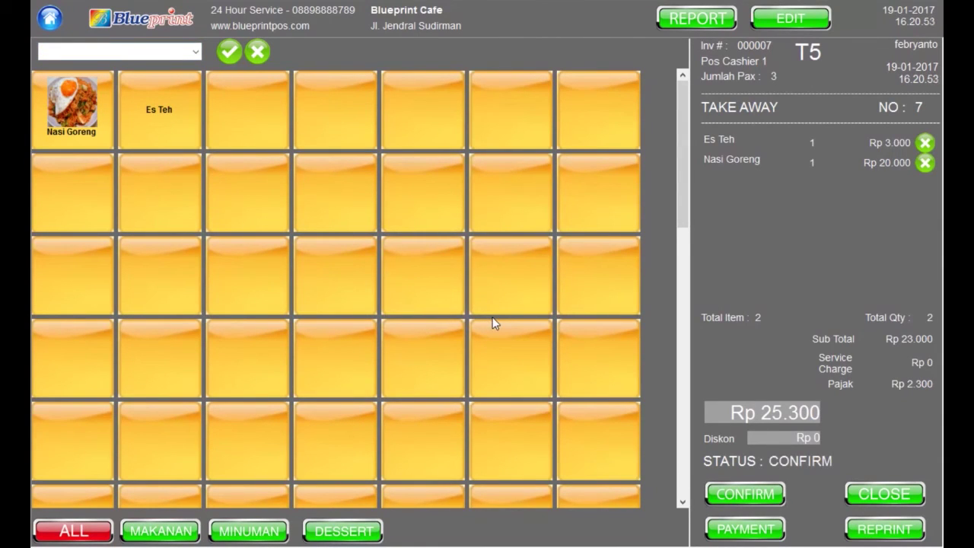
pyautogui.click(183, 21)
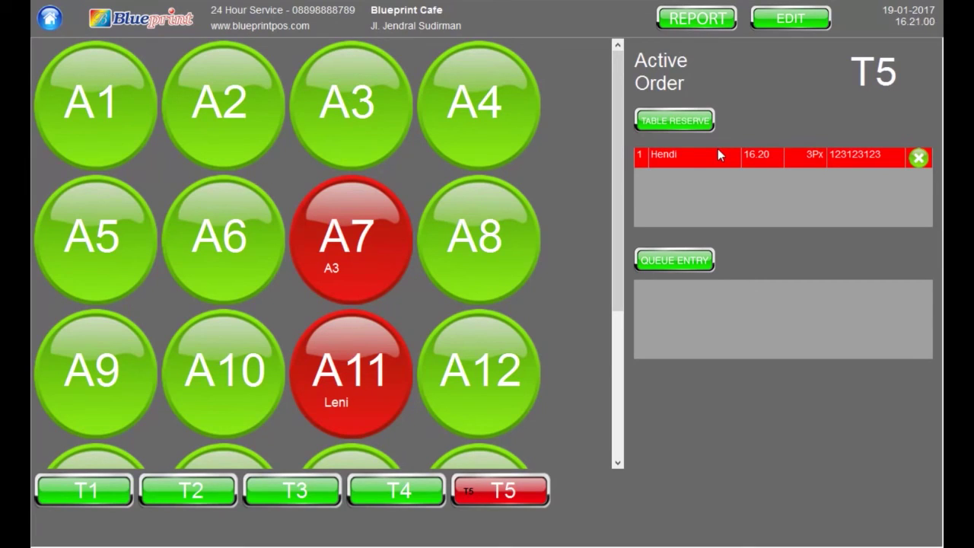
pyautogui.click(718, 154)
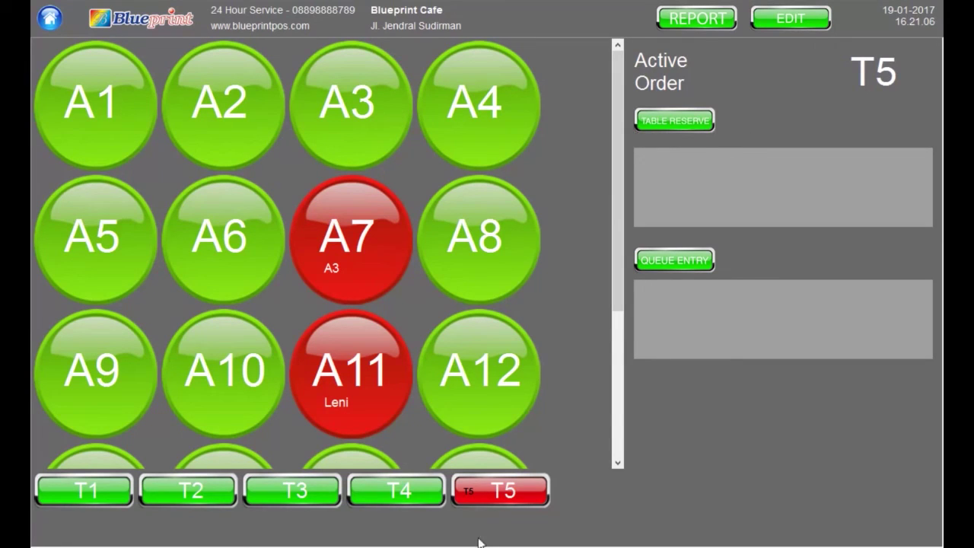
# Bring up today's (Hari Ini) sales report
pyautogui.click(696, 22)
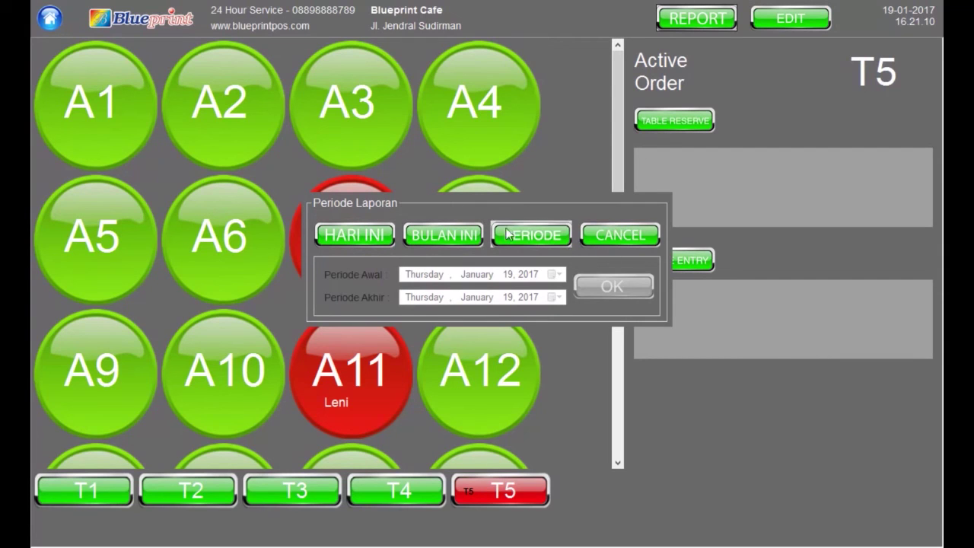
pyautogui.click(531, 241)
pyautogui.click(507, 273)
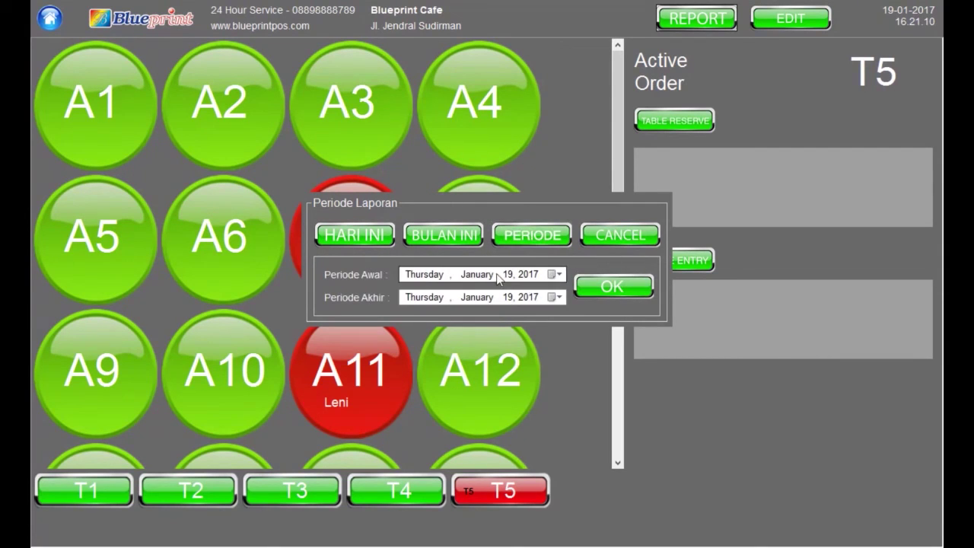
pyautogui.click(559, 274)
pyautogui.click(558, 274)
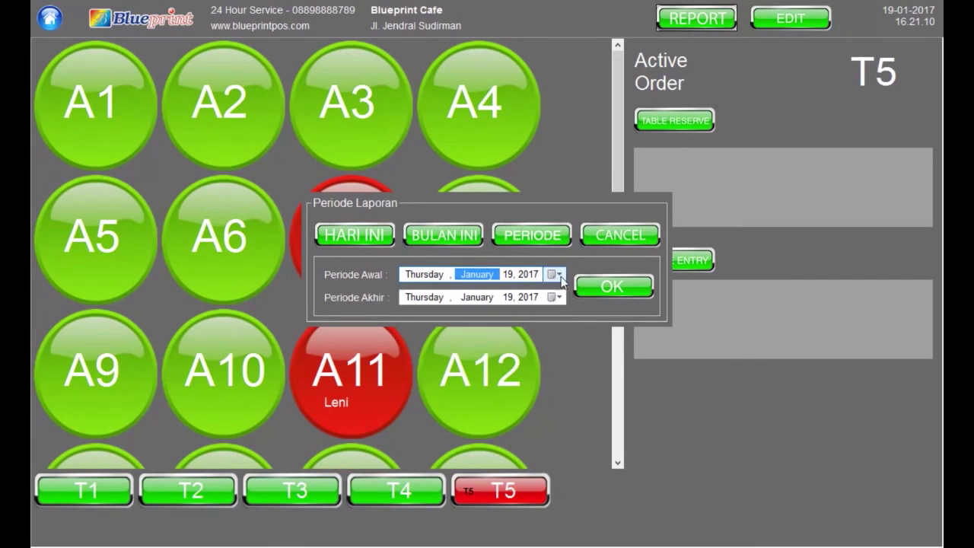
pyautogui.click(372, 236)
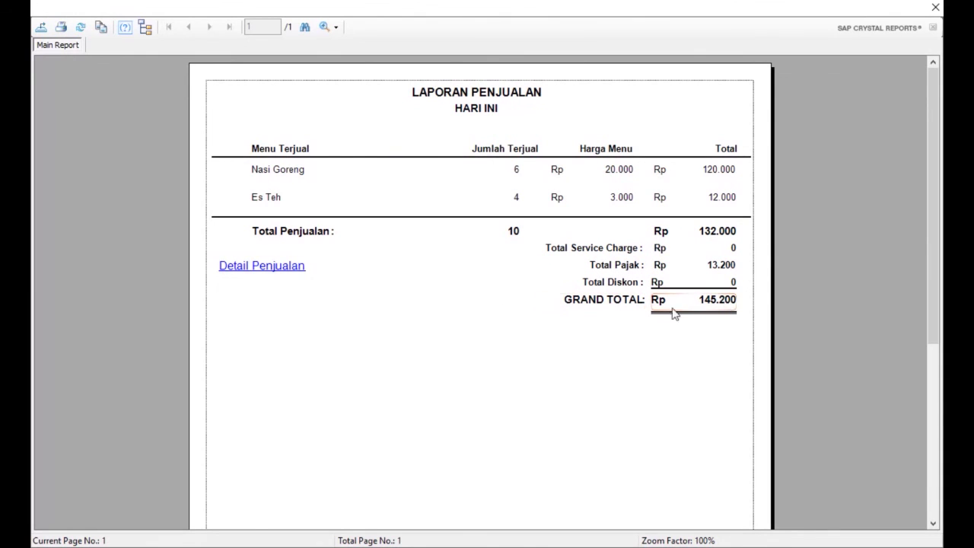
# Open the Detail Penjualan sales breakdown and scroll through it
pyautogui.click(280, 271)
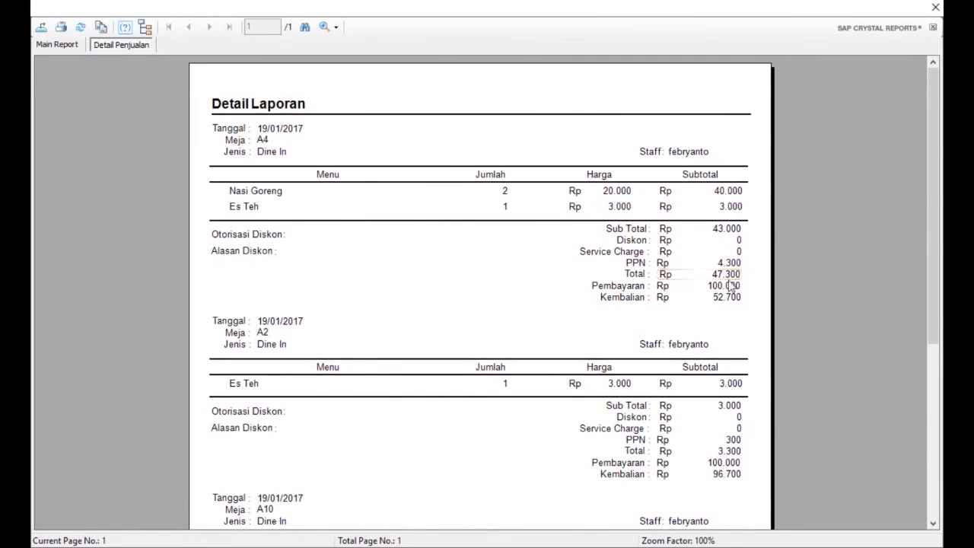
pyautogui.scroll(-1, 406, 215)
pyautogui.scroll(1, 304, 202)
pyautogui.scroll(-3, 297, 171)
pyautogui.scroll(3, 377, 194)
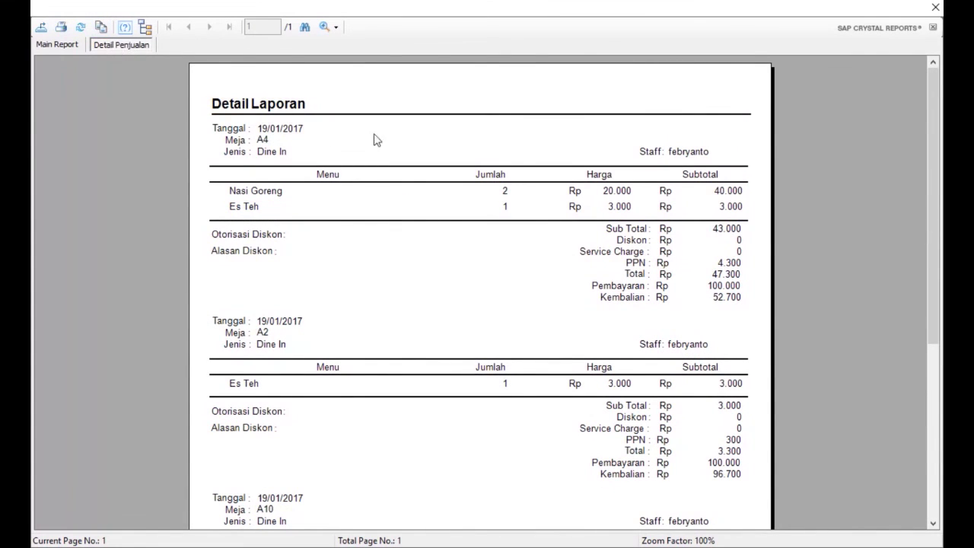
# Print the sales detail report on the Dapur kitchen printer
pyautogui.click(62, 30)
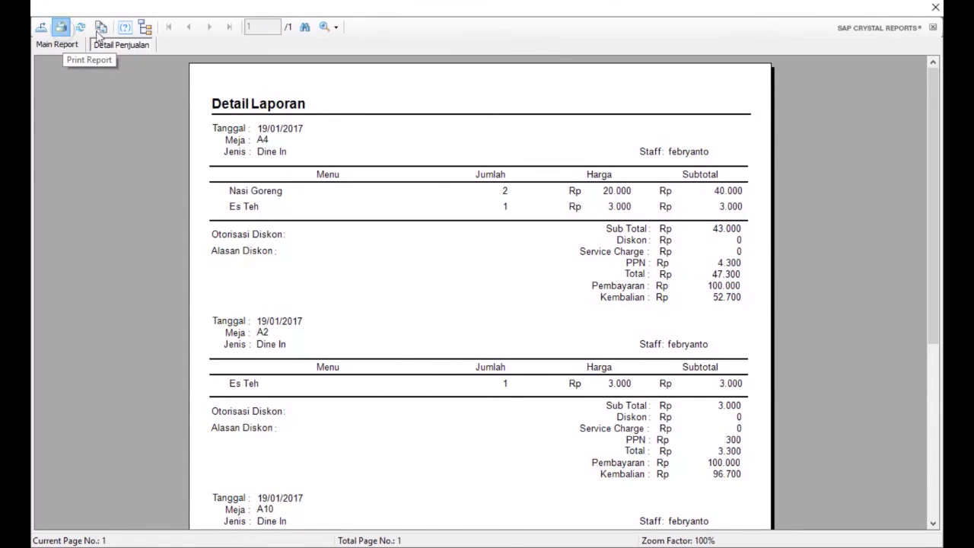
pyautogui.click(135, 78)
pyautogui.click(222, 293)
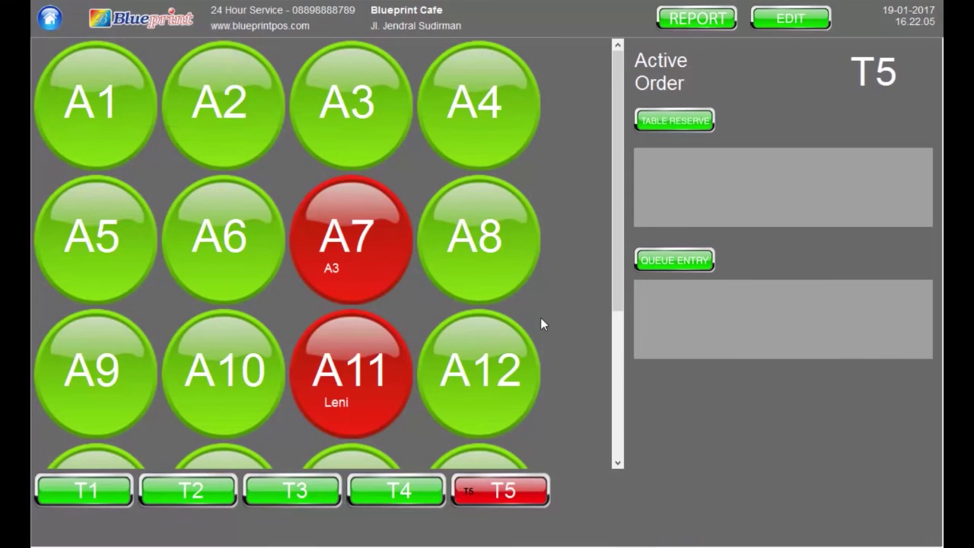
# Export today's report to the Desktop as 'Laporan Penjualan' in Excel (97-2003) Data-Only format
pyautogui.click(689, 21)
pyautogui.click(373, 238)
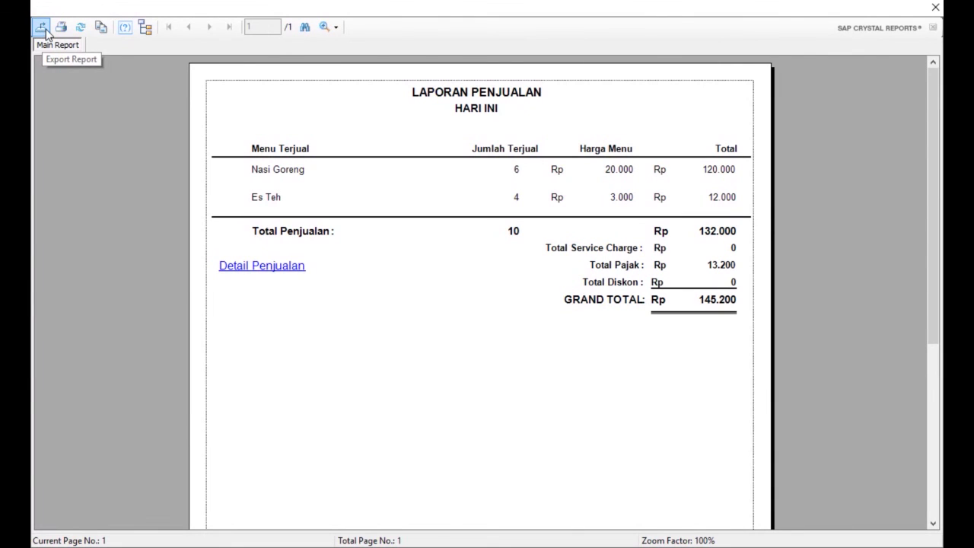
pyautogui.click(45, 30)
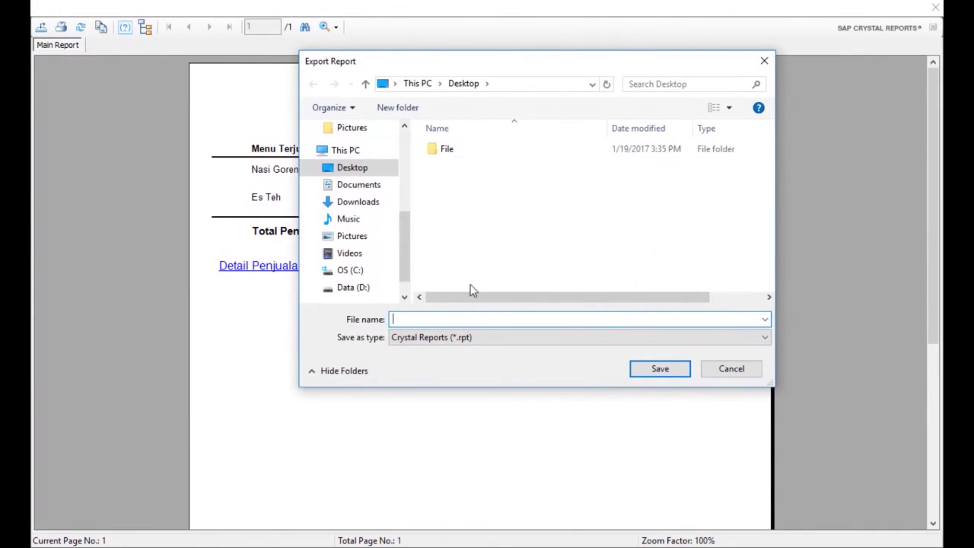
pyautogui.write('Laporan Penjualan')
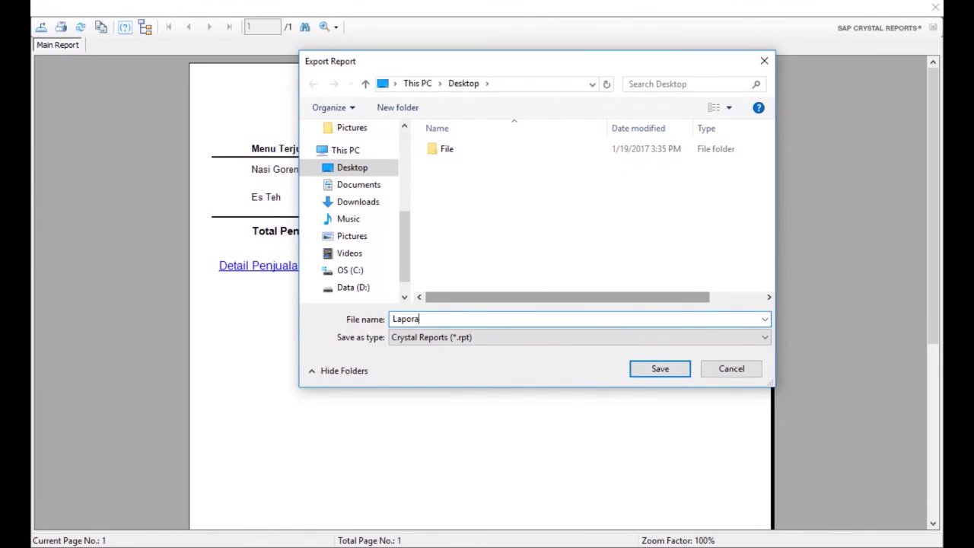
pyautogui.click(502, 343)
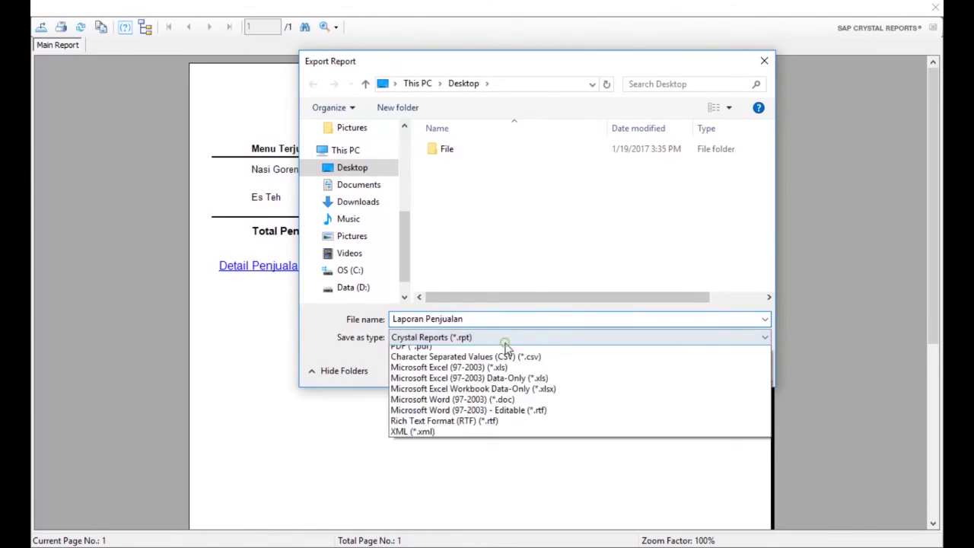
pyautogui.click(499, 397)
pyautogui.click(646, 369)
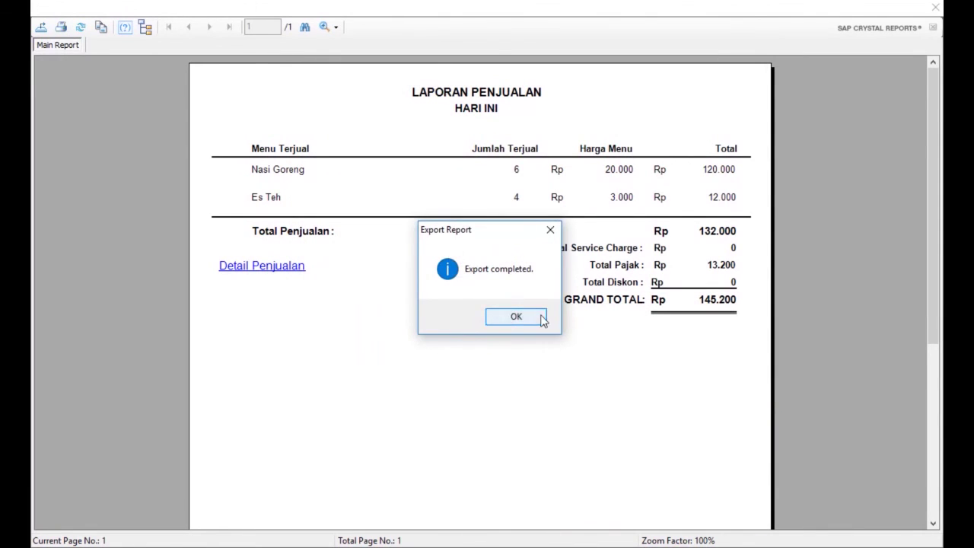
pyautogui.click(516, 317)
pyautogui.click(935, 7)
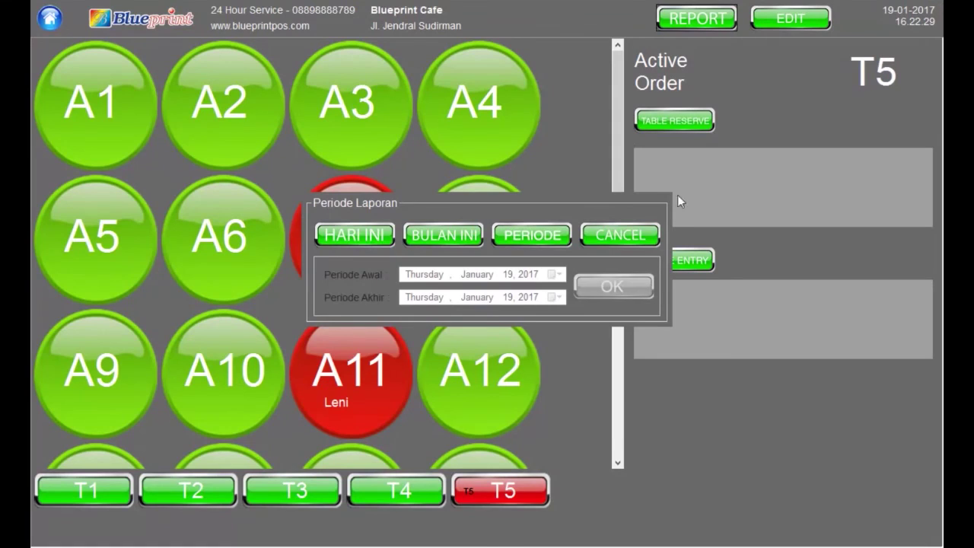
# Dismiss the Periode Laporan choices and log the current user out
pyautogui.click(620, 239)
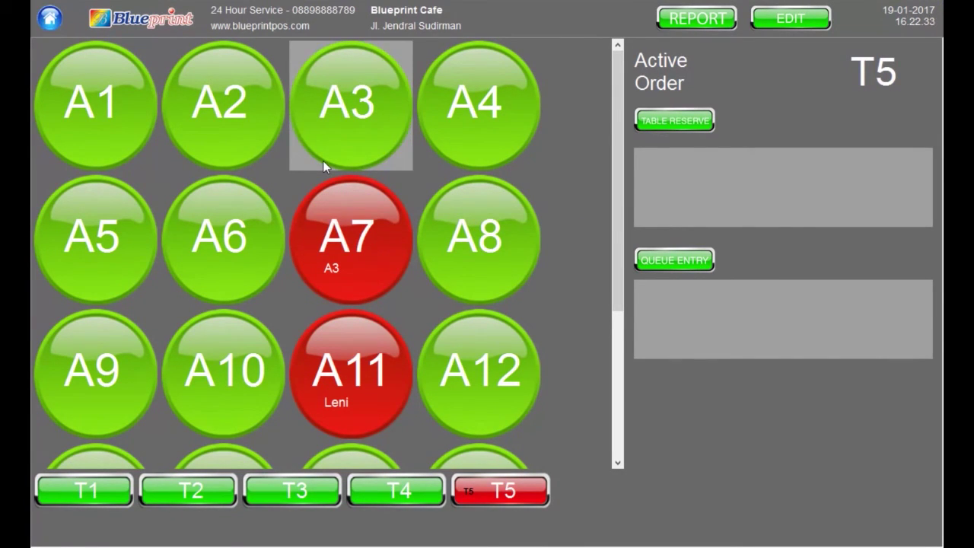
pyautogui.click(36, 28)
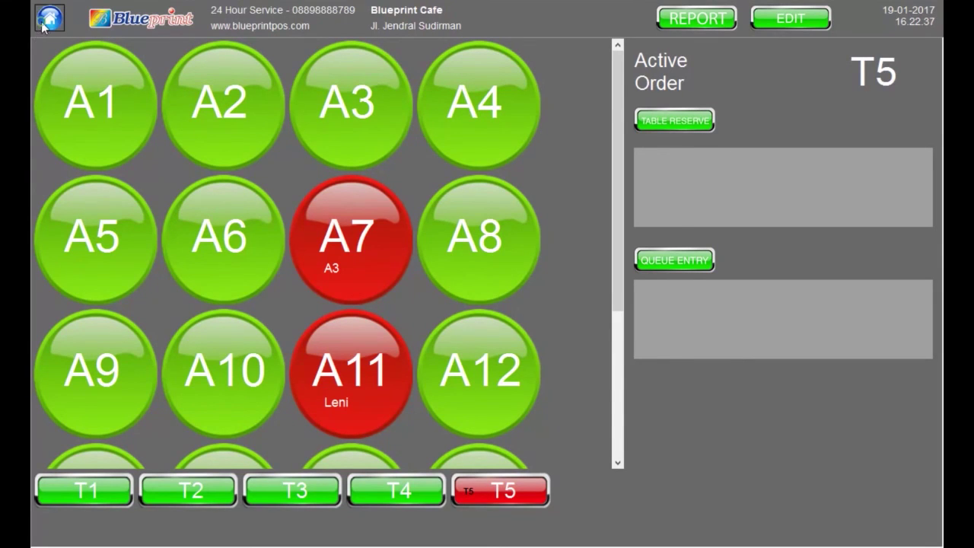
pyautogui.click(384, 333)
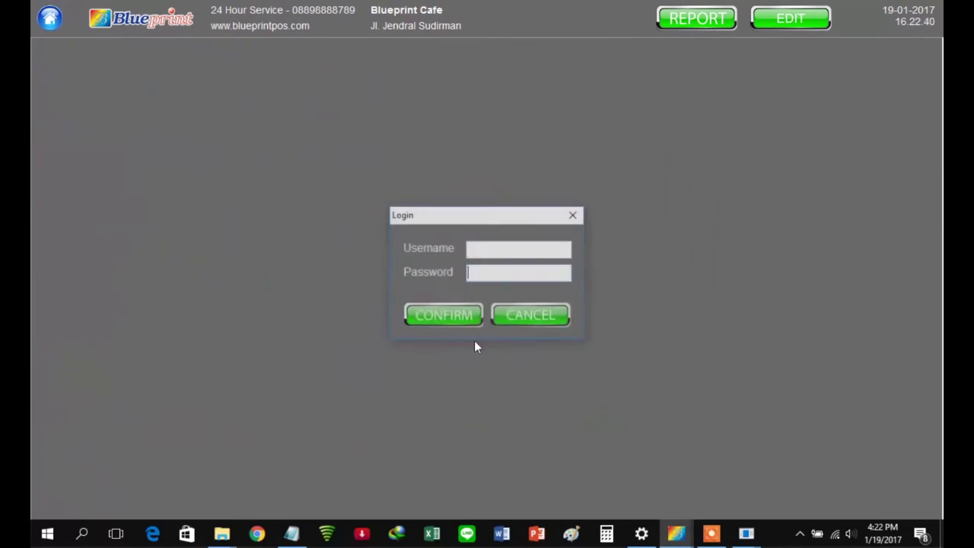